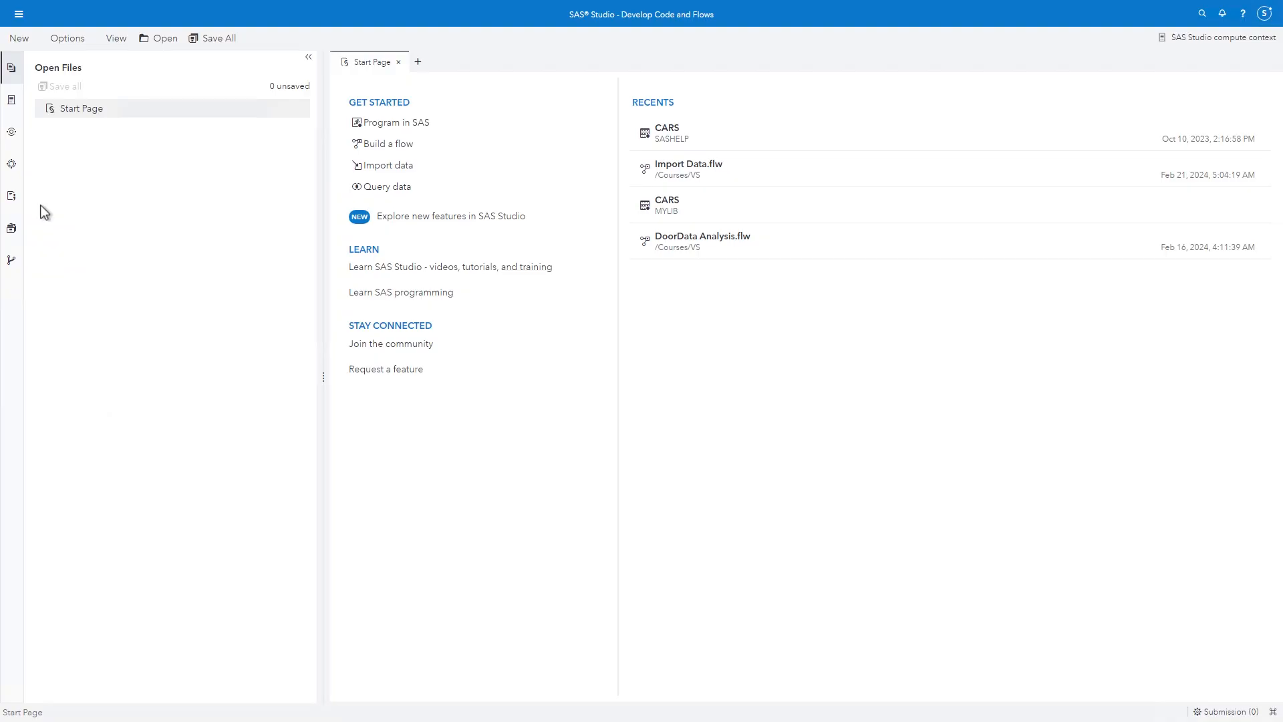
# Create a new flow and add the CARS table from the SASHELP library to it.
pyautogui.click(15, 41)
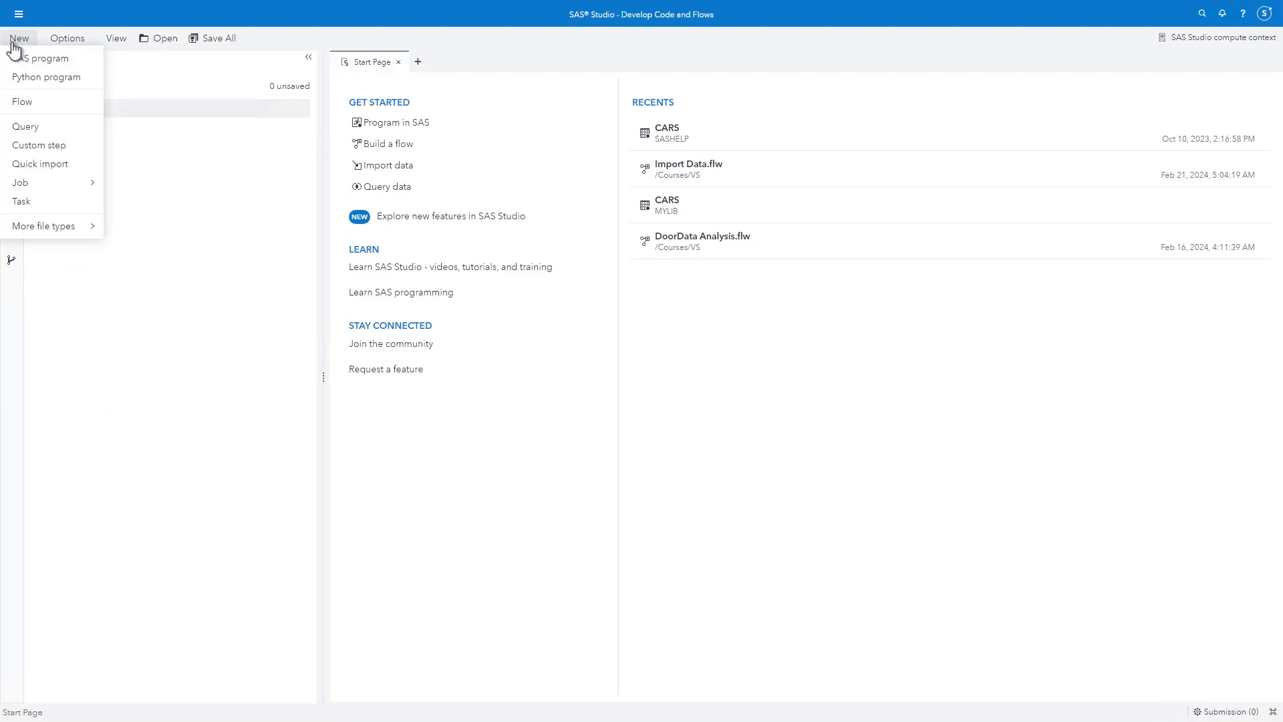
pyautogui.click(20, 102)
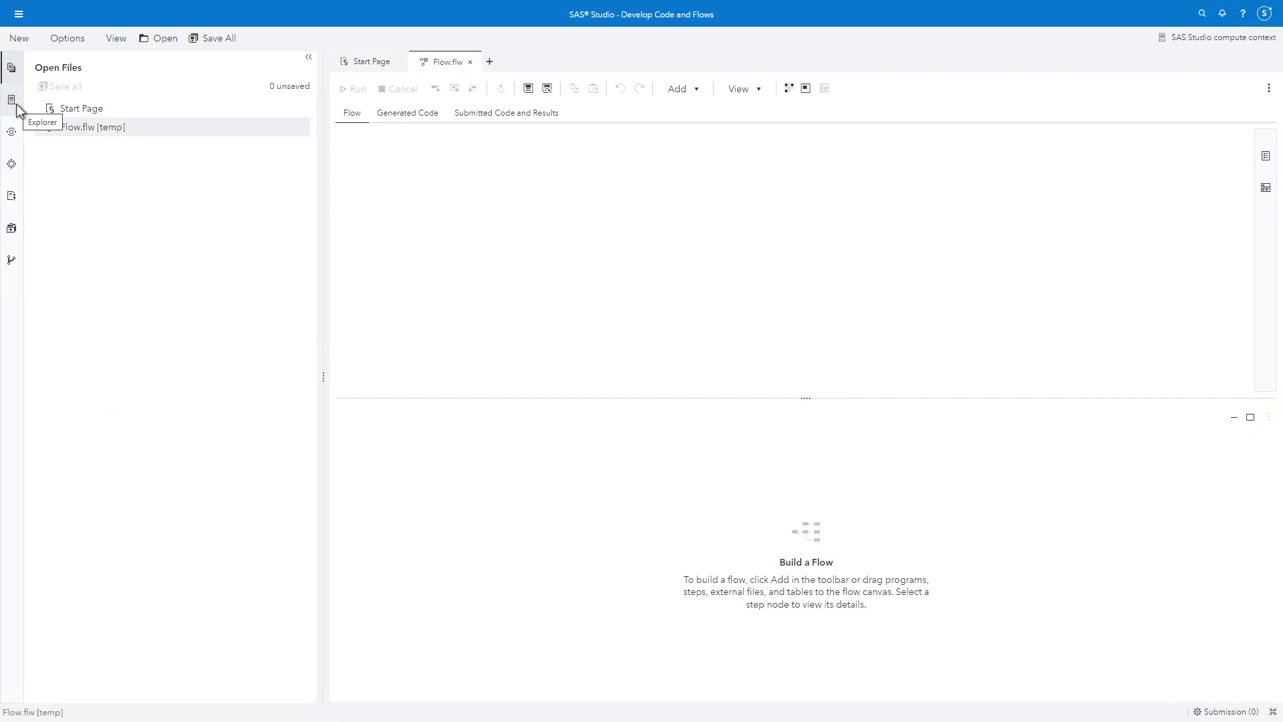
pyautogui.click(10, 231)
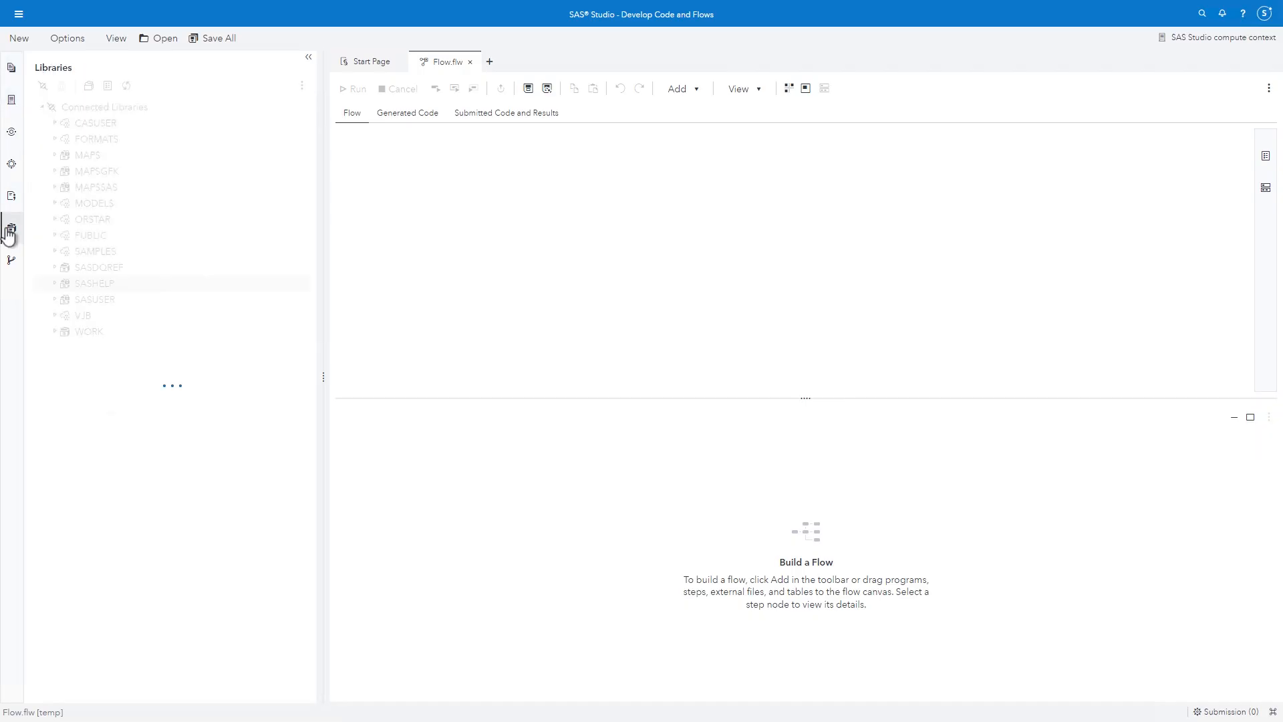
pyautogui.click(55, 283)
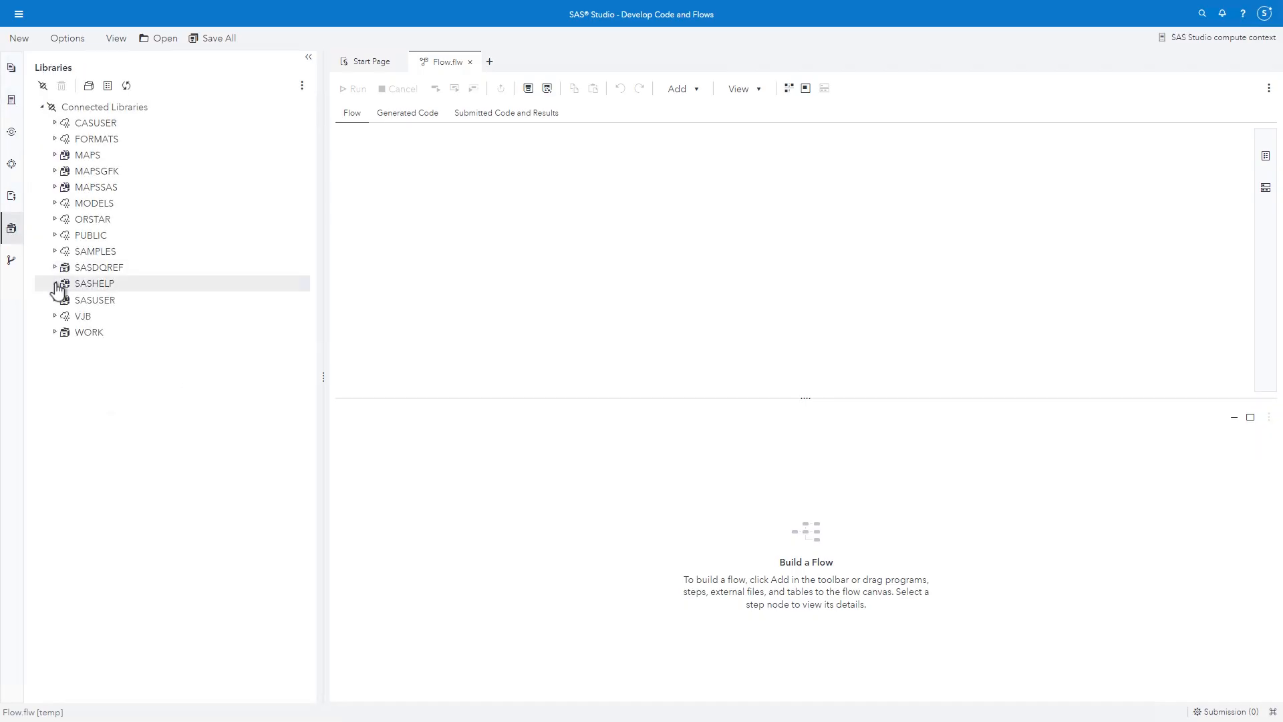
pyautogui.moveTo(306, 132); pyautogui.dragTo(304, 176)
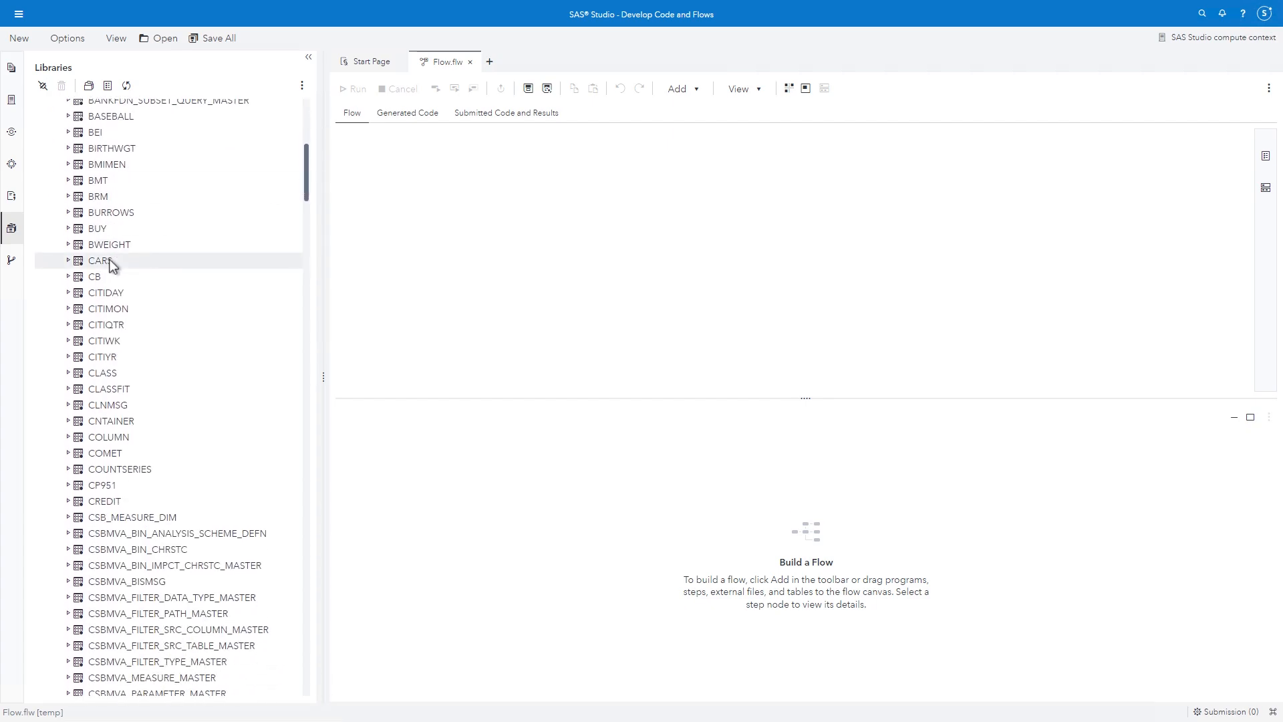
pyautogui.click(107, 262)
pyautogui.rightClick(109, 271)
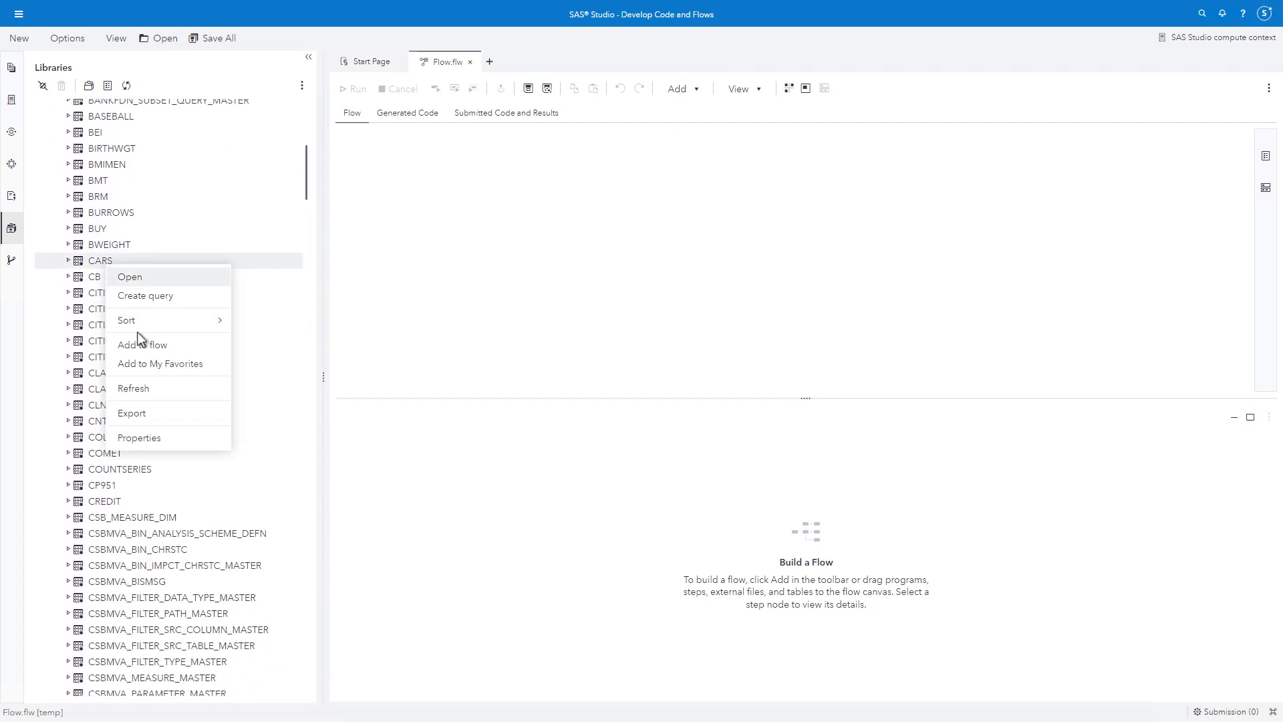
pyautogui.click(154, 347)
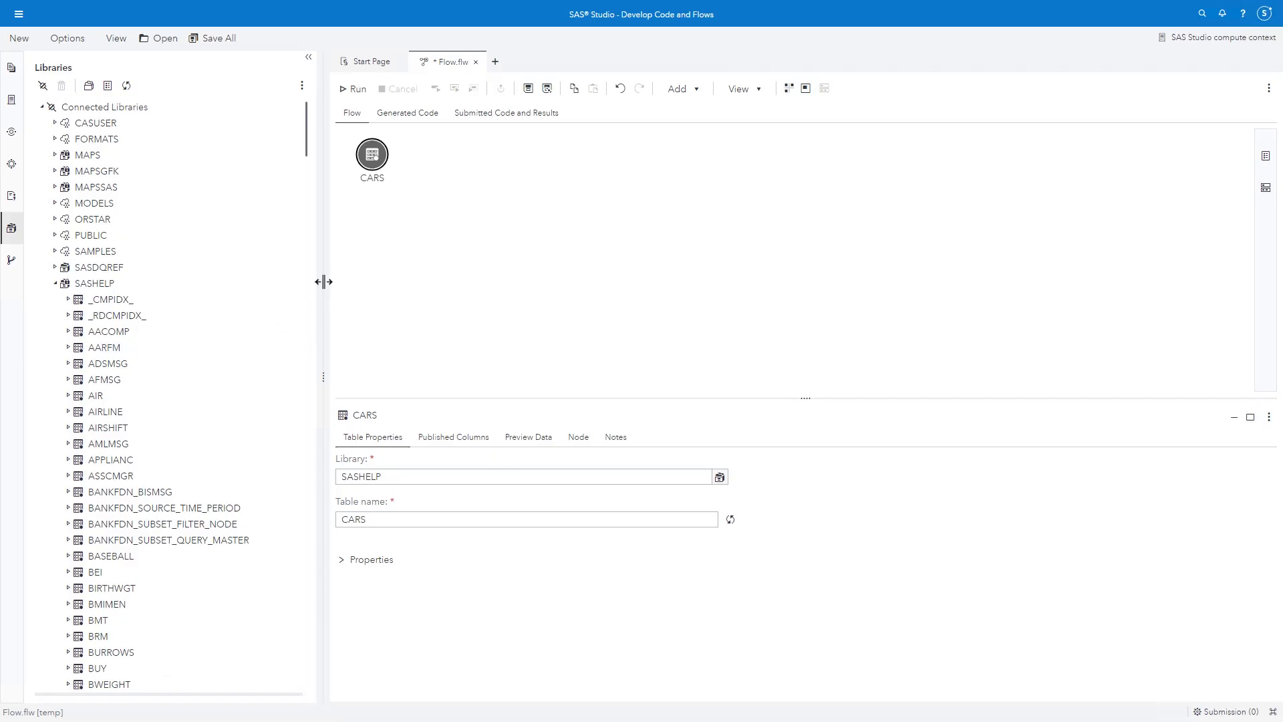
# Add a query to the CARS node in the flow and select the Origin column for its output.
pyautogui.rightClick(381, 155)
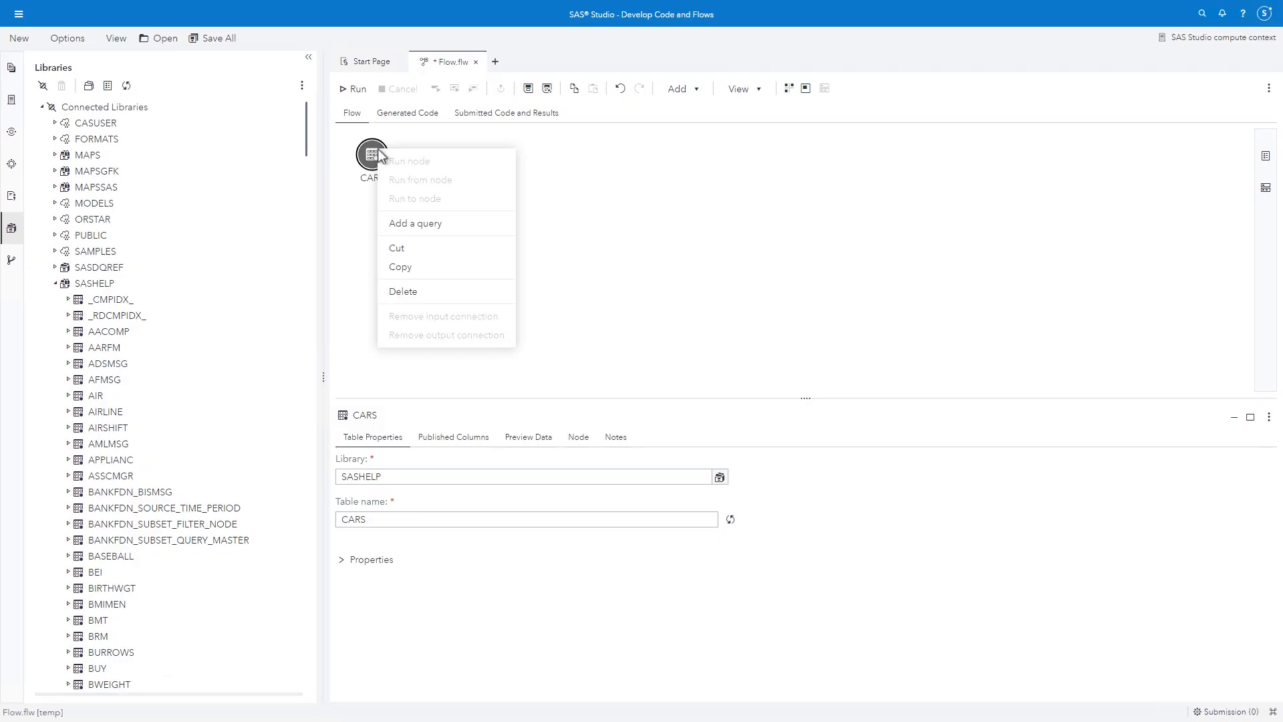
pyautogui.click(452, 231)
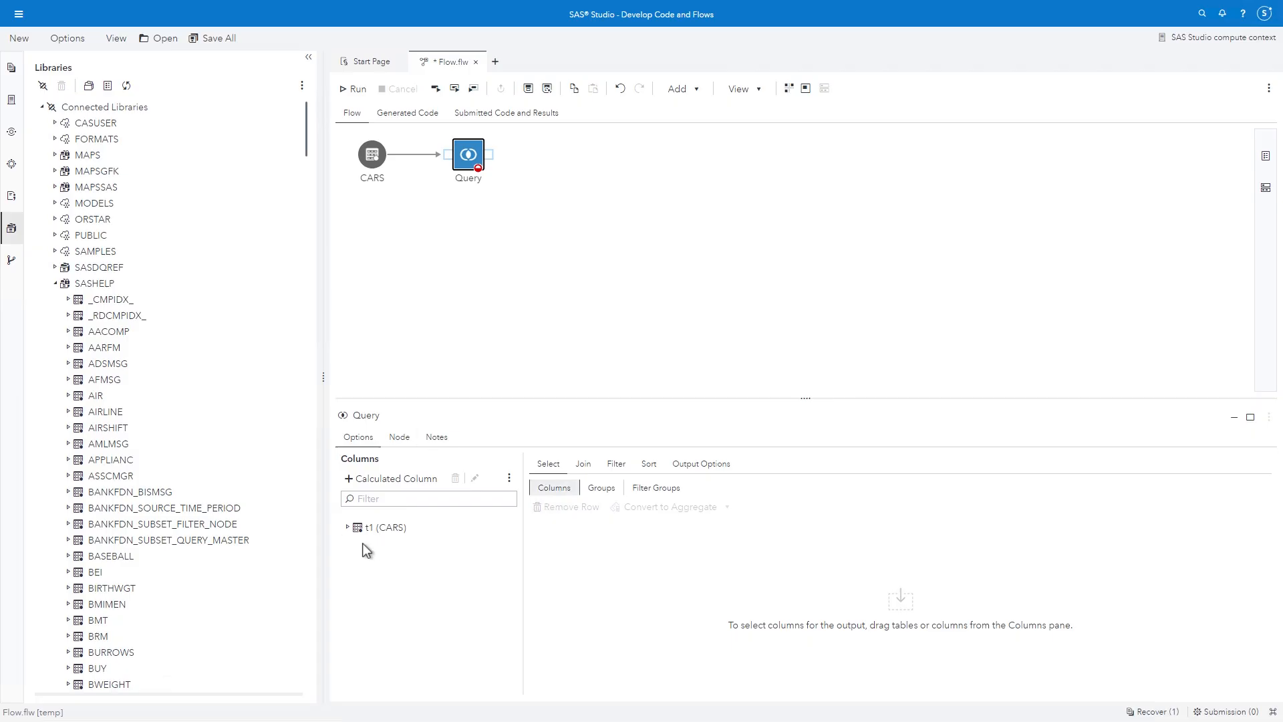
pyautogui.click(348, 528)
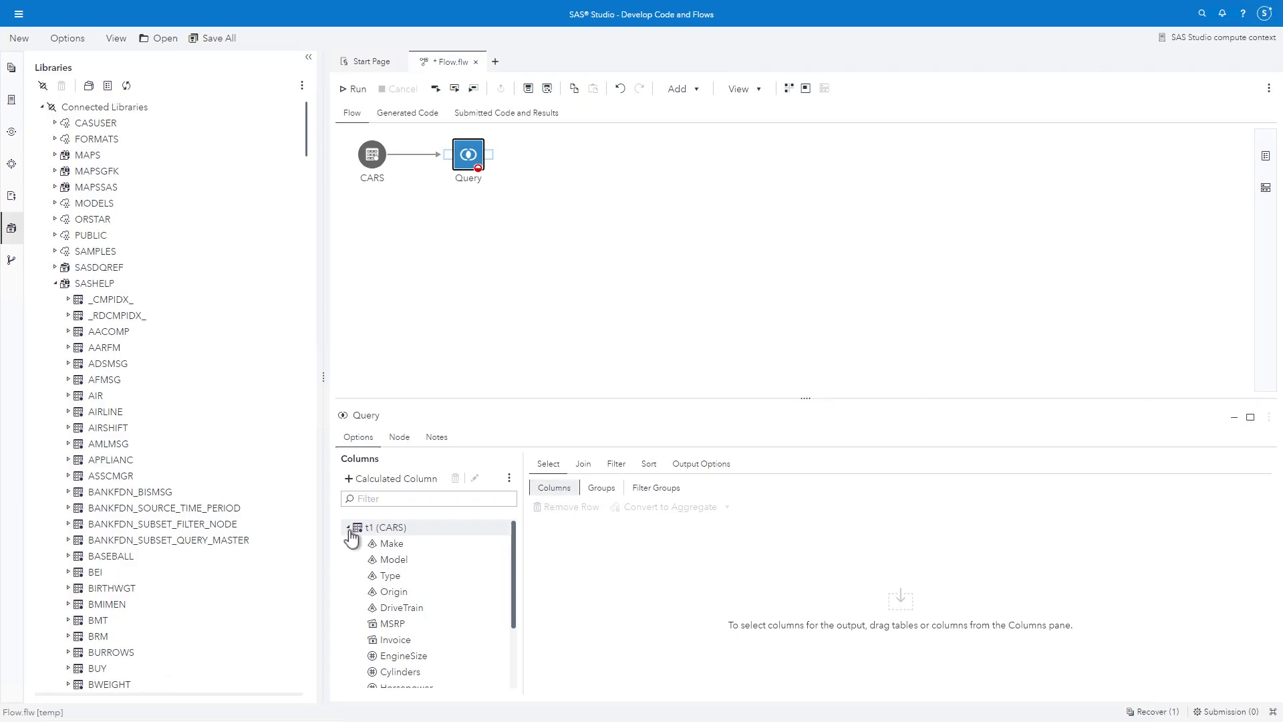
pyautogui.doubleClick(405, 591)
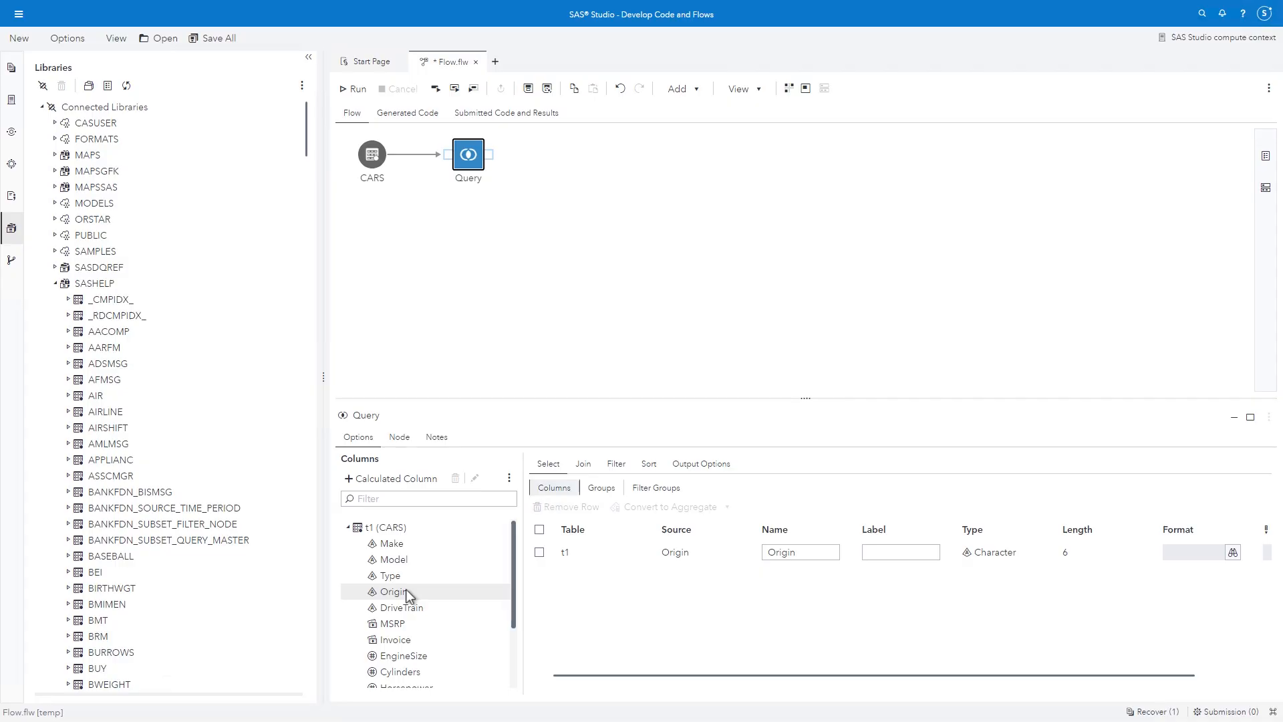
# Filter the CARS columns by "m", add all matching columns to the query output, and clear the filter.
pyautogui.click(383, 498)
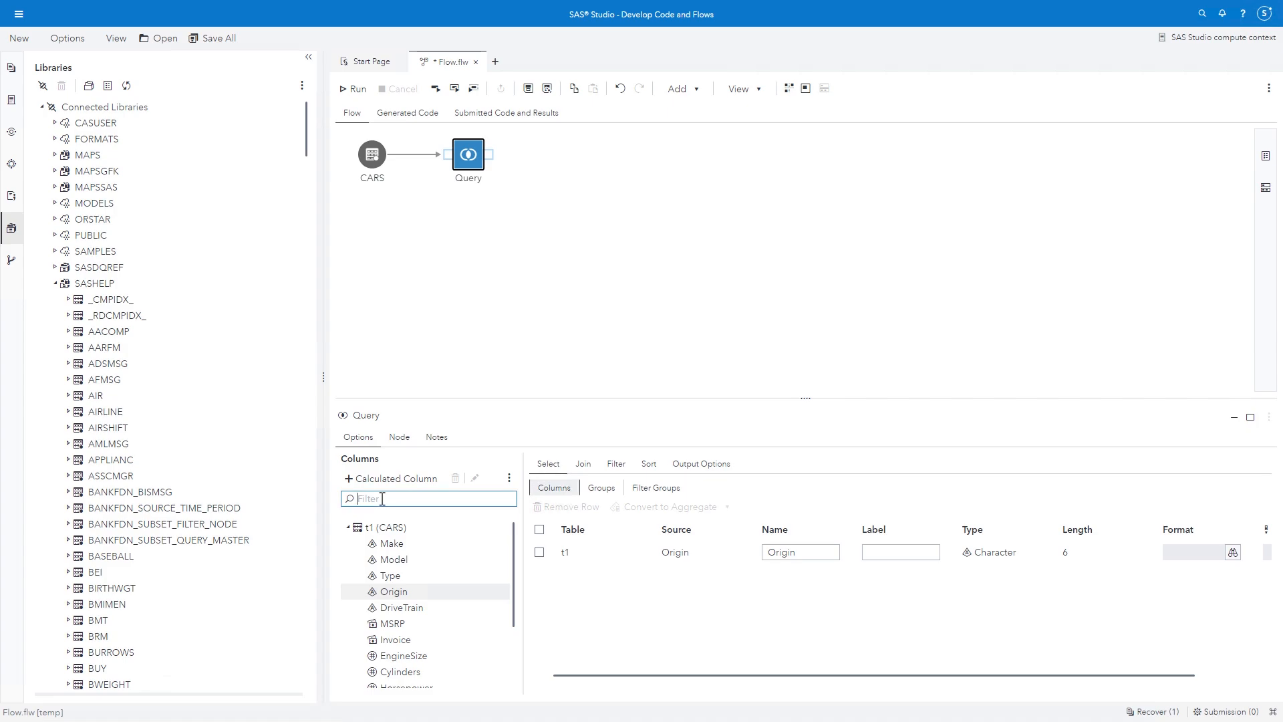
pyautogui.write('m')
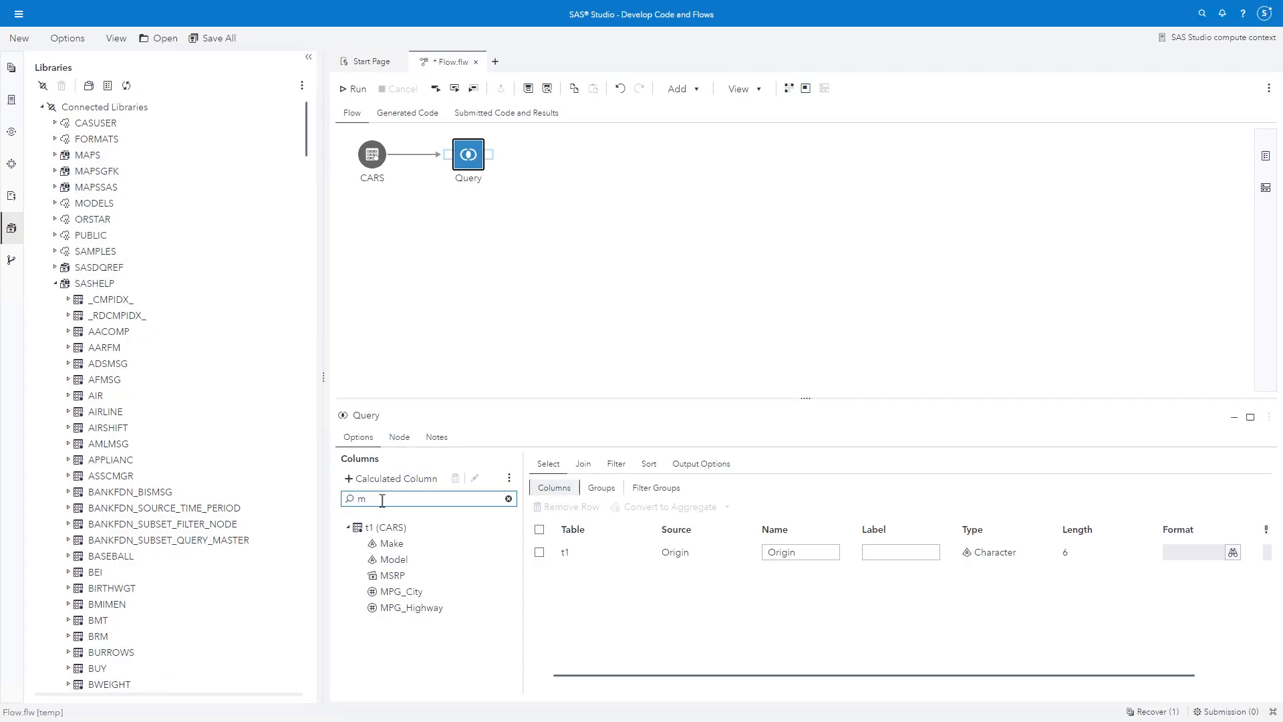
pyautogui.rightClick(380, 529)
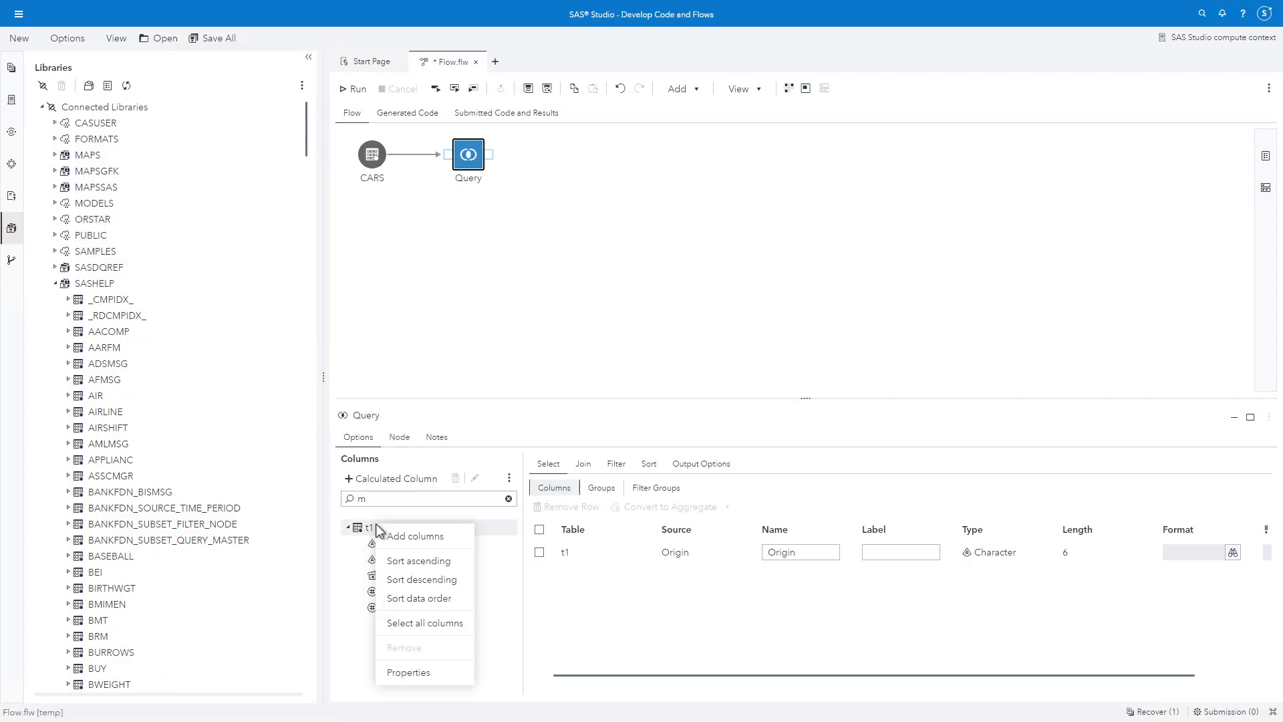
pyautogui.click(396, 539)
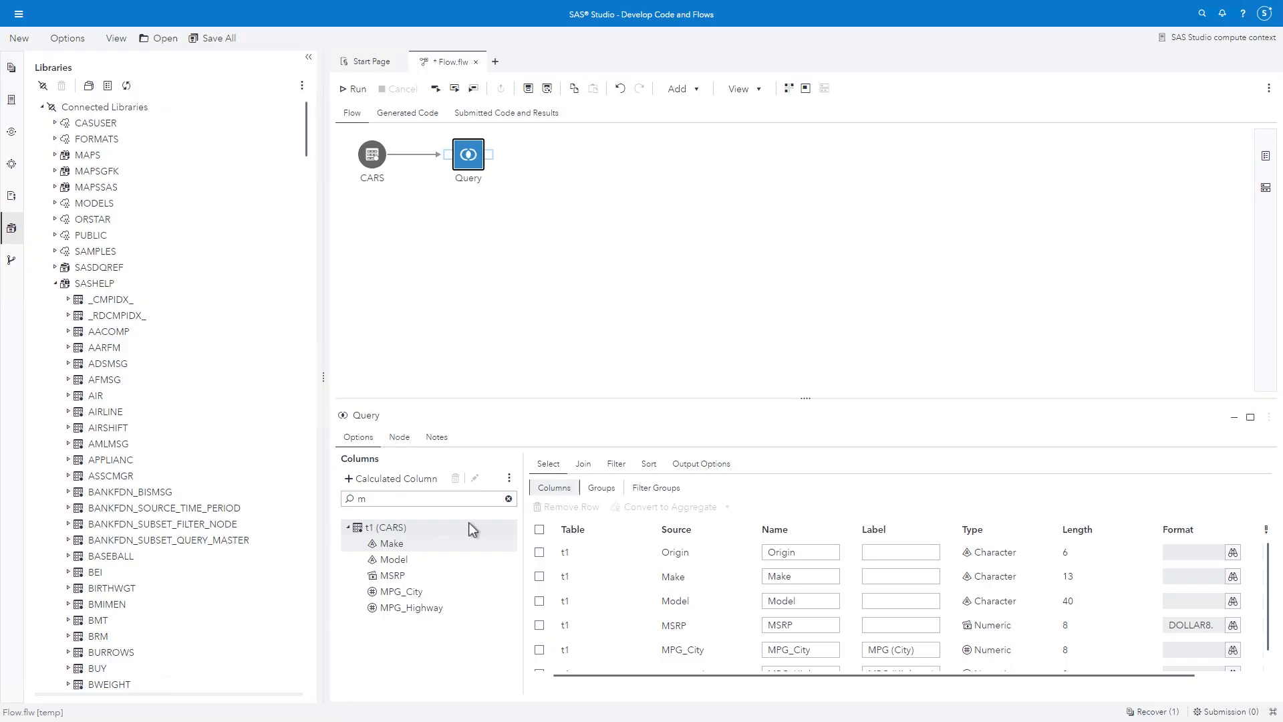
pyautogui.click(509, 500)
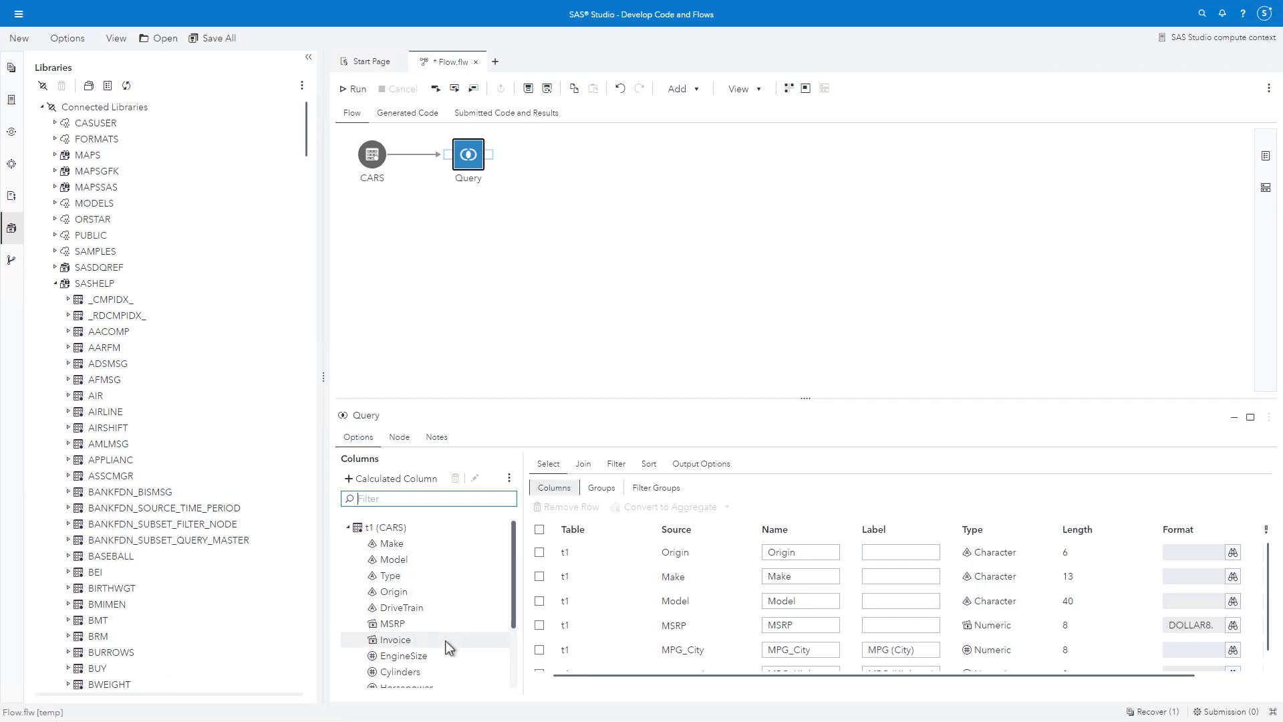
# Add the Invoice column to the query output and move it up to directly below MSRP.
pyautogui.moveTo(445, 640); pyautogui.dragTo(598, 647)
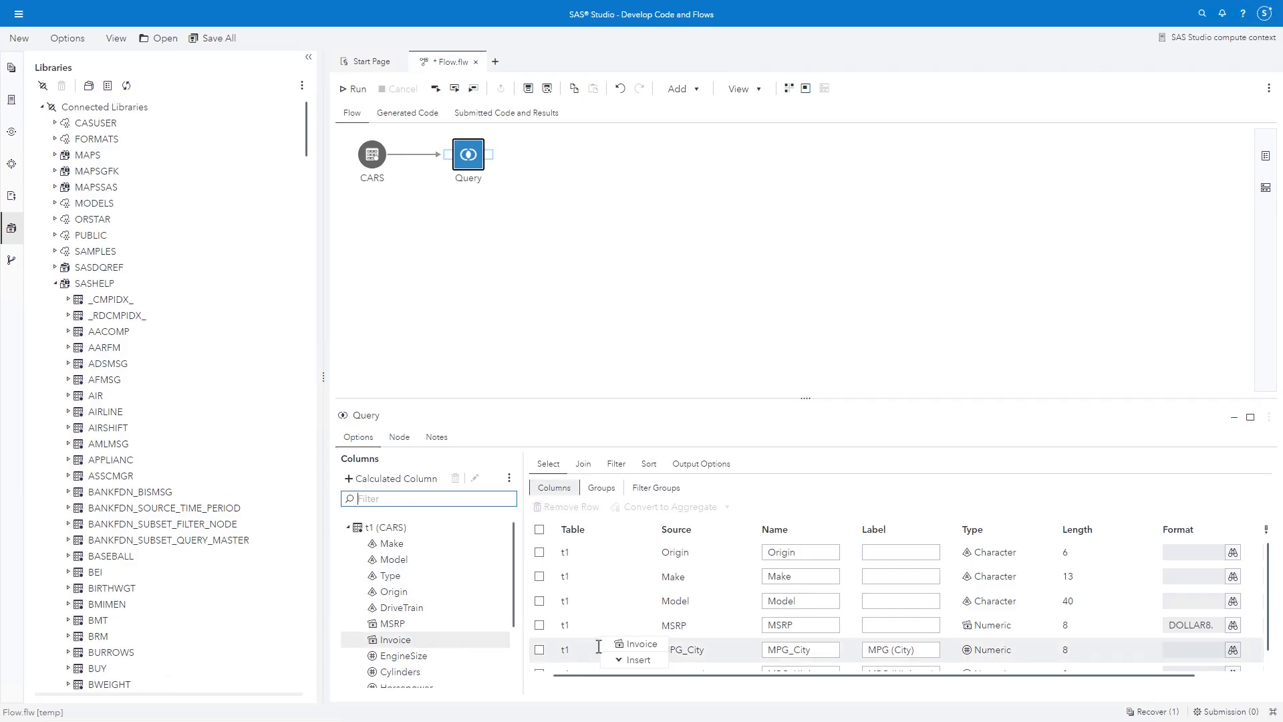
pyautogui.moveTo(599, 647); pyautogui.dragTo(600, 646)
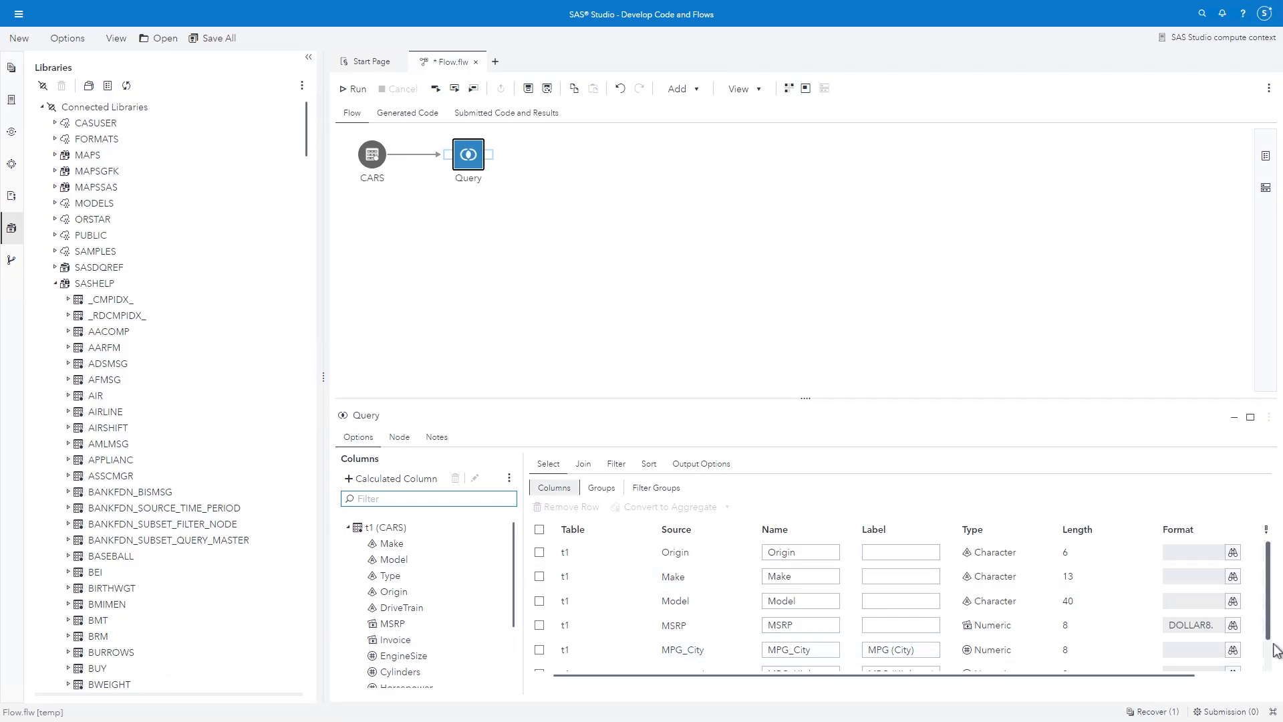
pyautogui.scroll(-1, 1274, 588)
pyautogui.rightClick(695, 665)
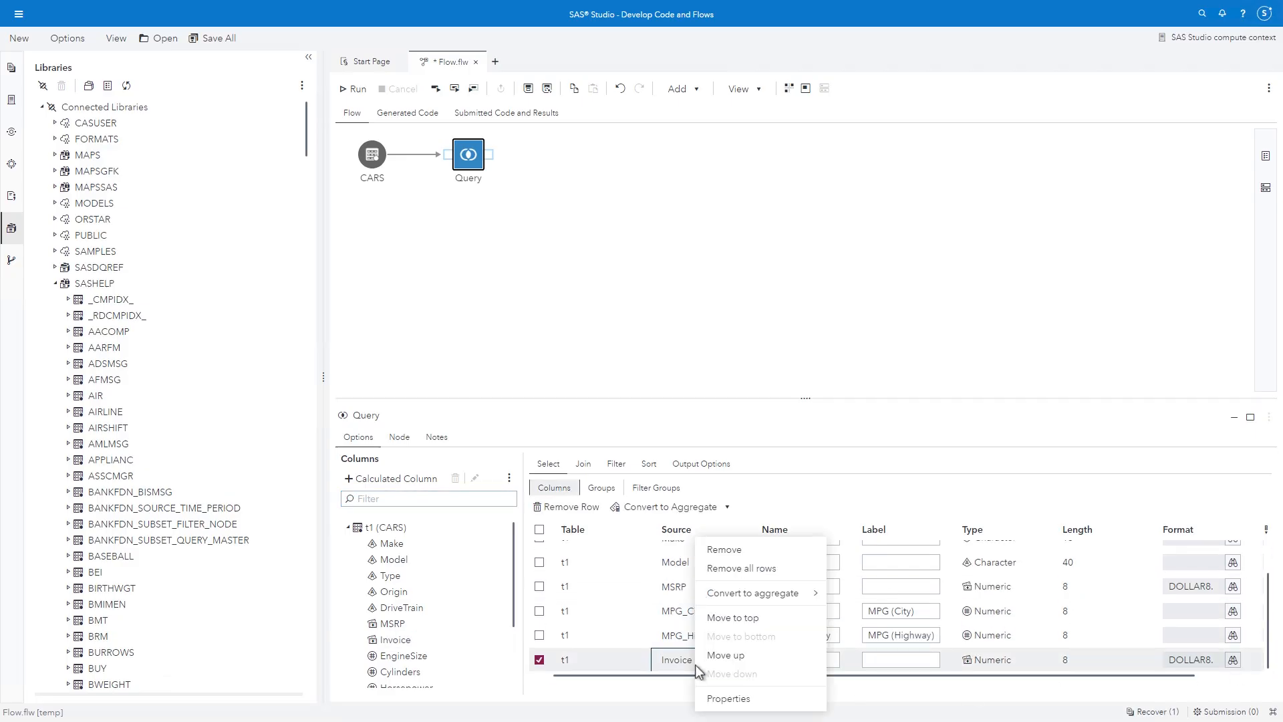
pyautogui.click(720, 655)
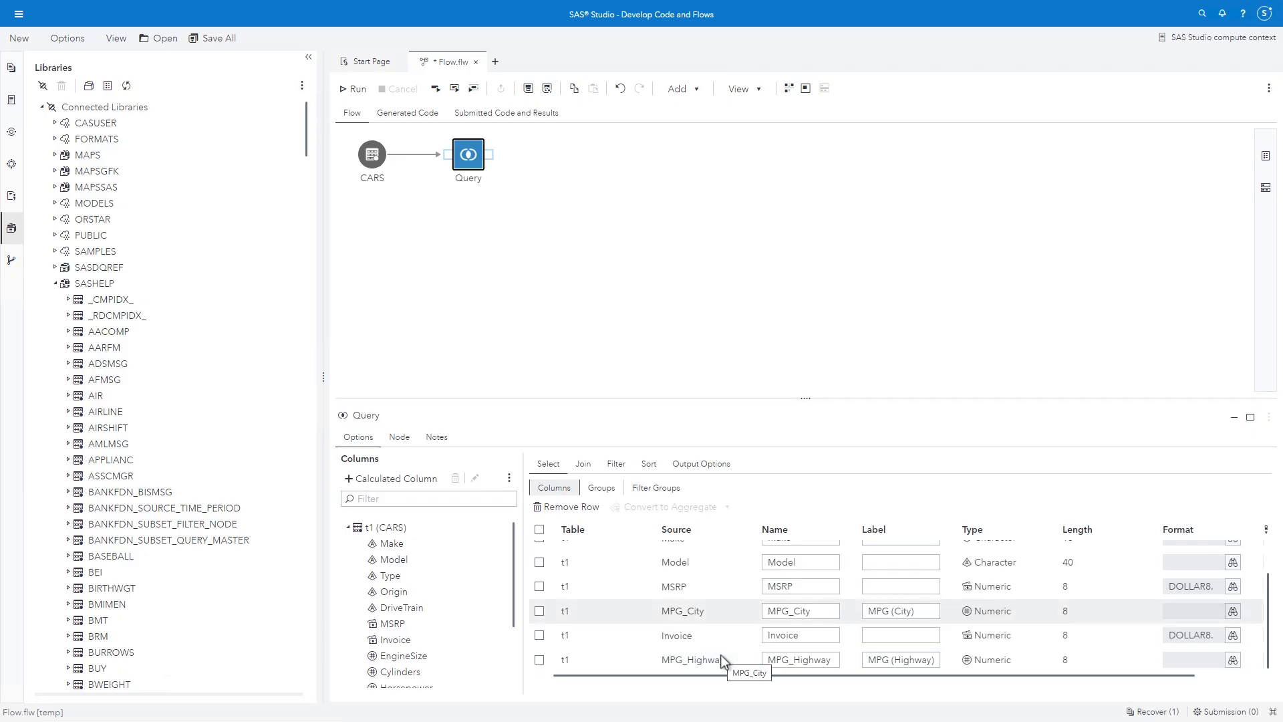
pyautogui.rightClick(720, 640)
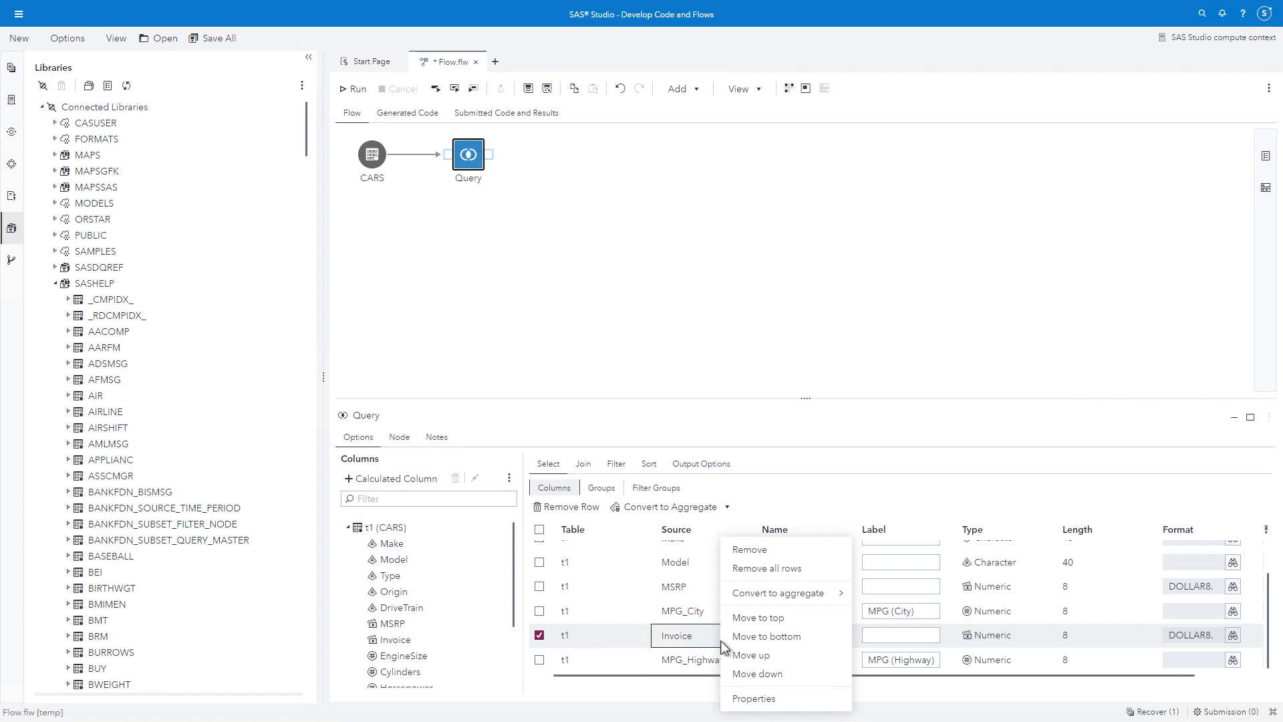
pyautogui.click(755, 656)
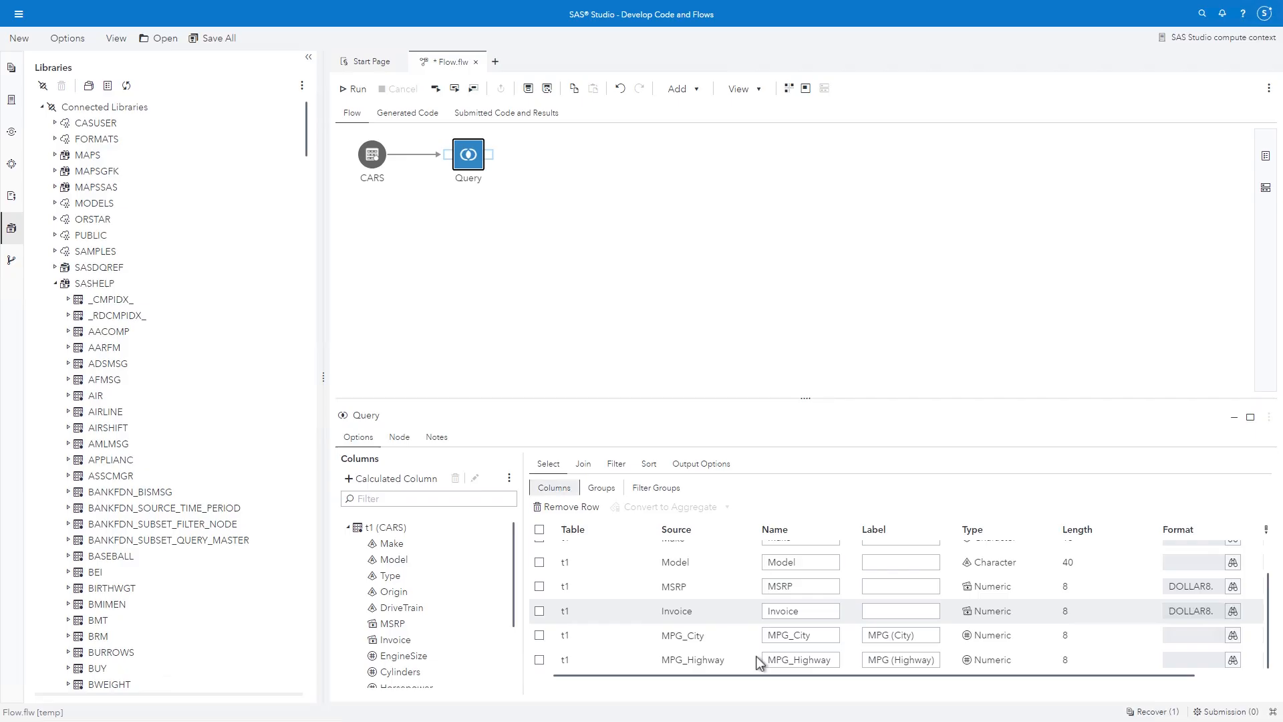
# Label the MSRP column as the Manufacturer's Retail Price ($) and set its format to COMMA with an overall width of 8.
pyautogui.click(871, 587)
pyautogui.write('Retail Price ($)')
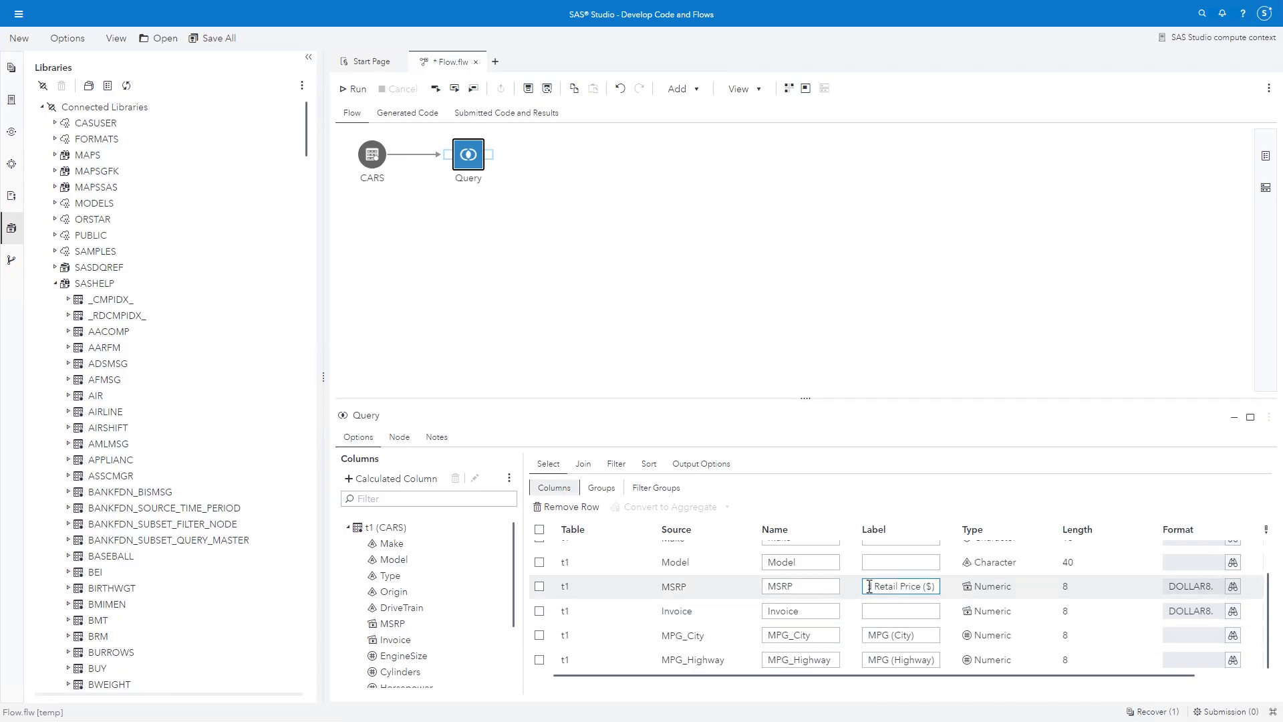
pyautogui.click(1233, 587)
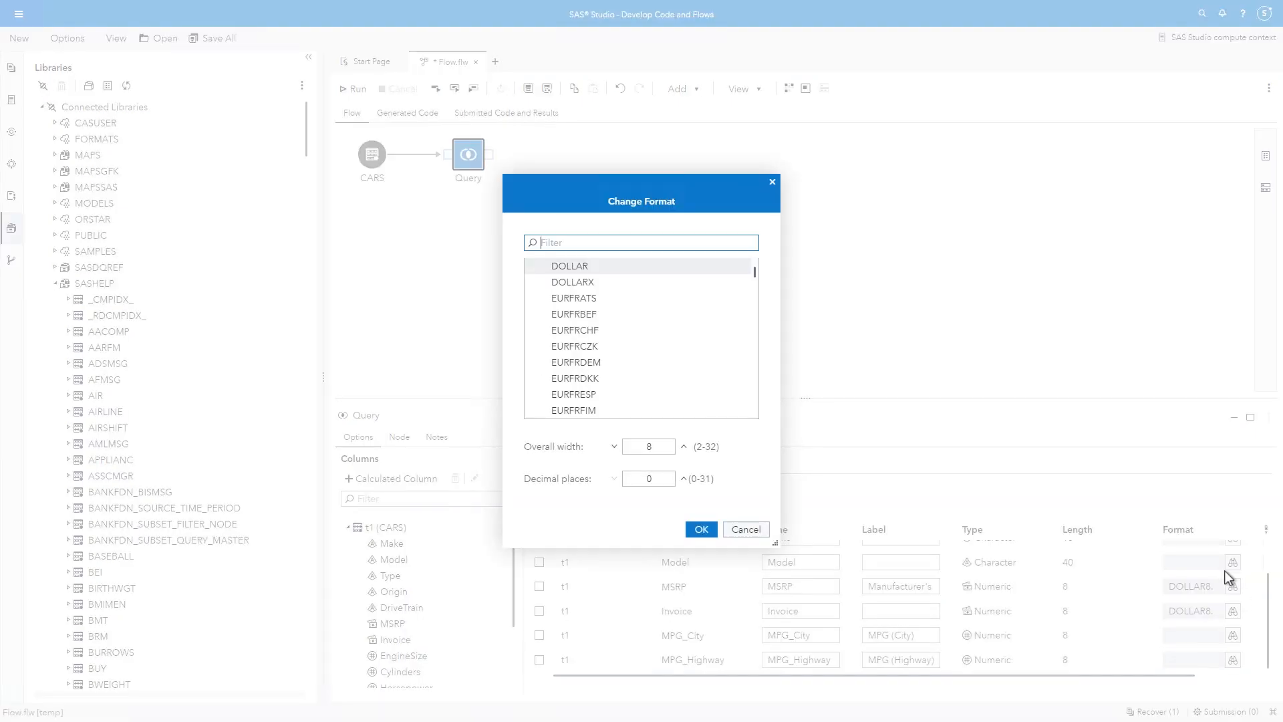
pyautogui.moveTo(756, 272); pyautogui.dragTo(756, 258)
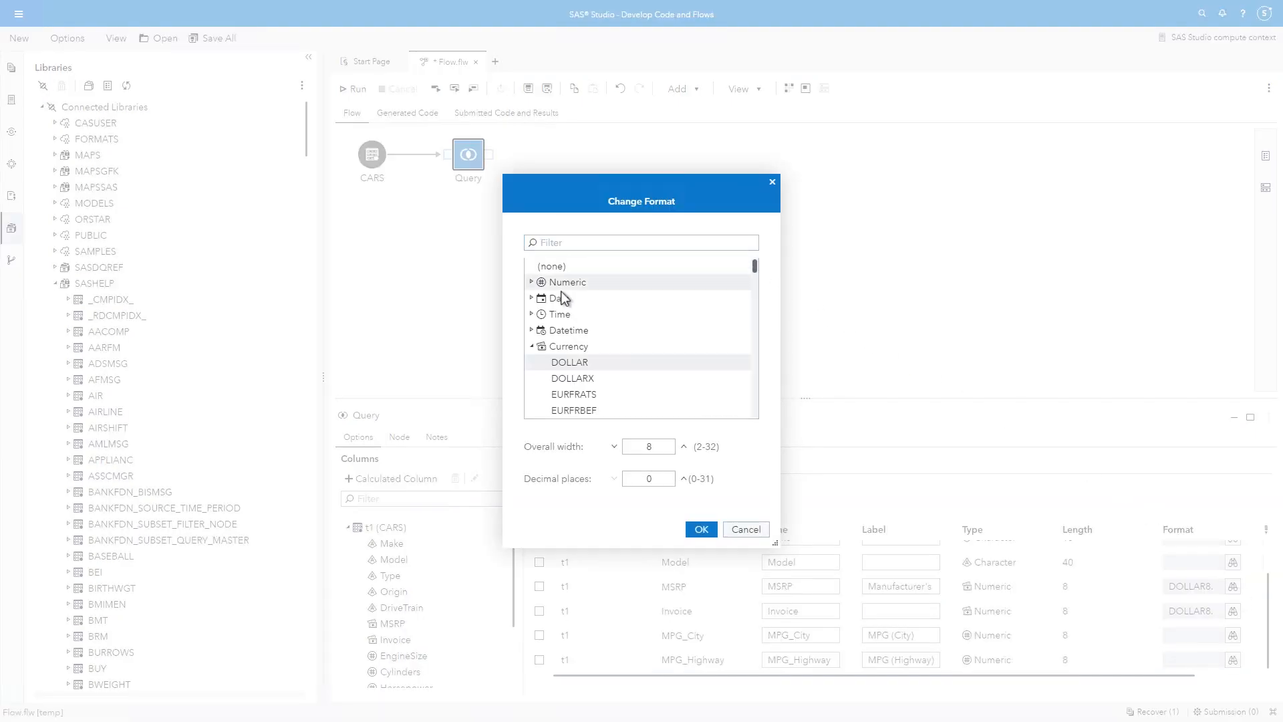
pyautogui.click(532, 283)
pyautogui.click(587, 379)
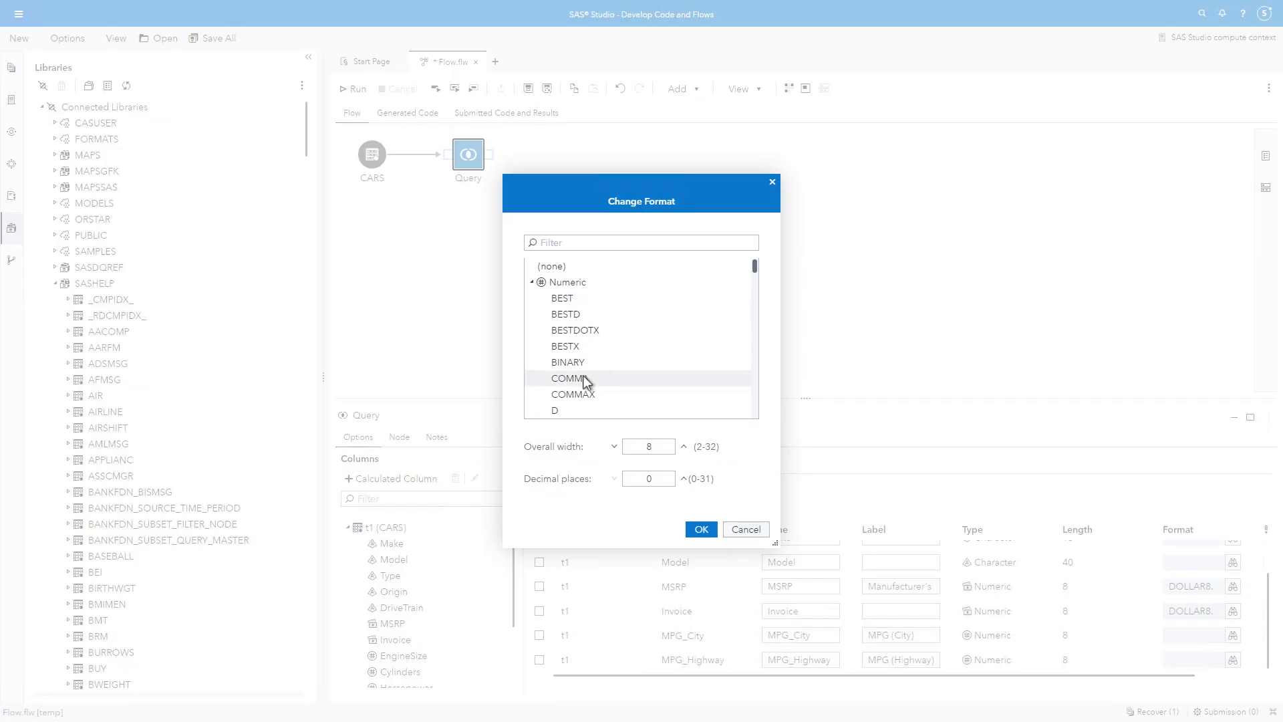
pyautogui.doubleClick(662, 447)
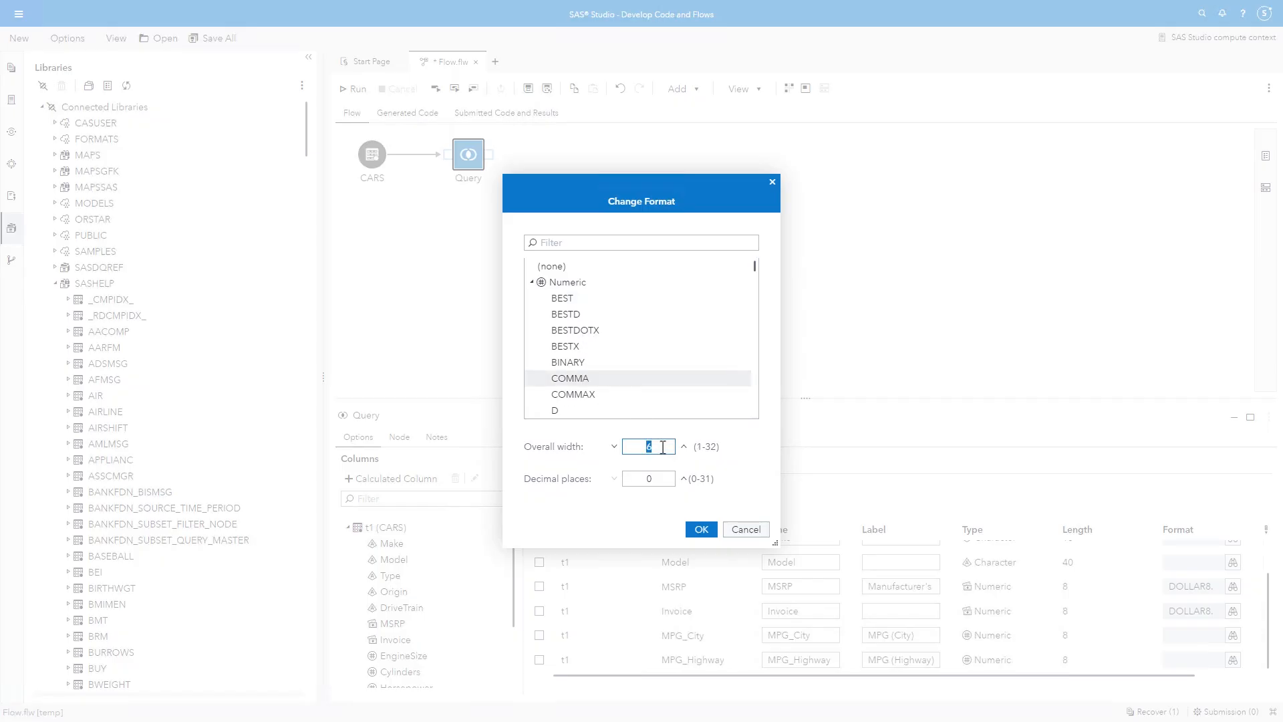
pyautogui.write('8')
pyautogui.click(699, 530)
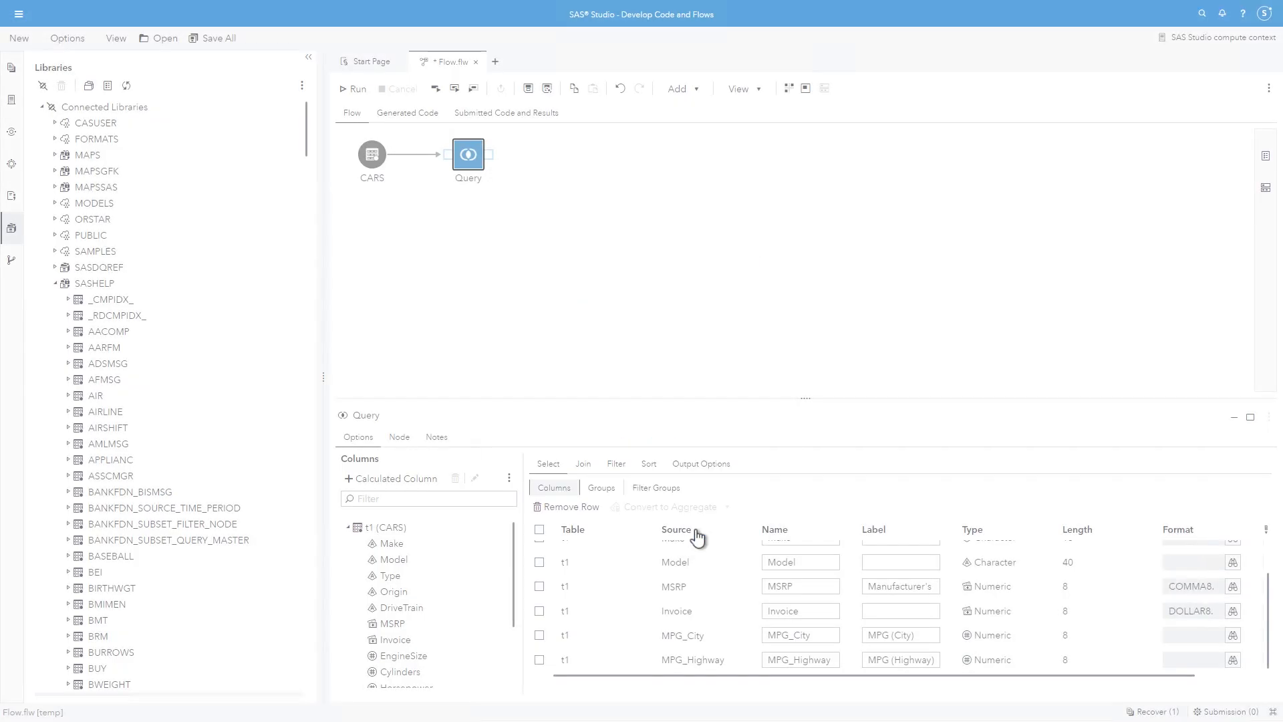
# Label the Invoice column "Invoice ($)" and set its format to numeric COMMA with an overall width of 8.
pyautogui.click(893, 612)
pyautogui.write('Invoice ($)')
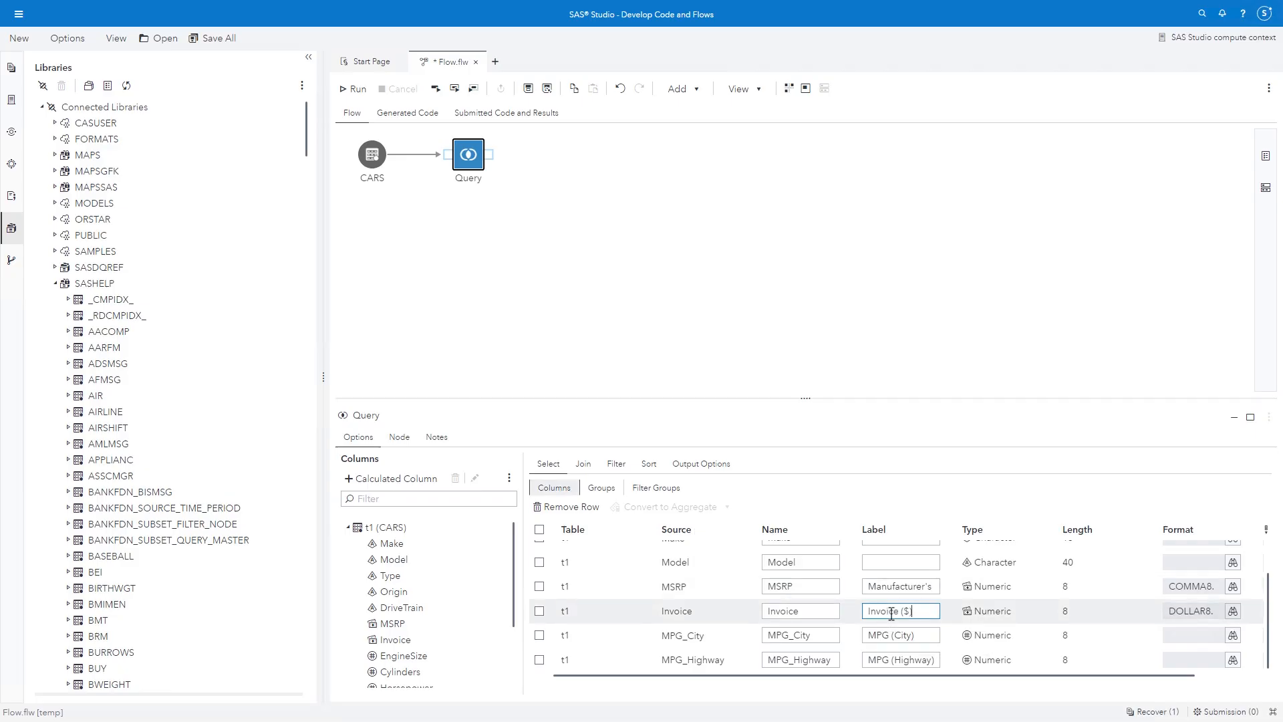
pyautogui.click(1233, 613)
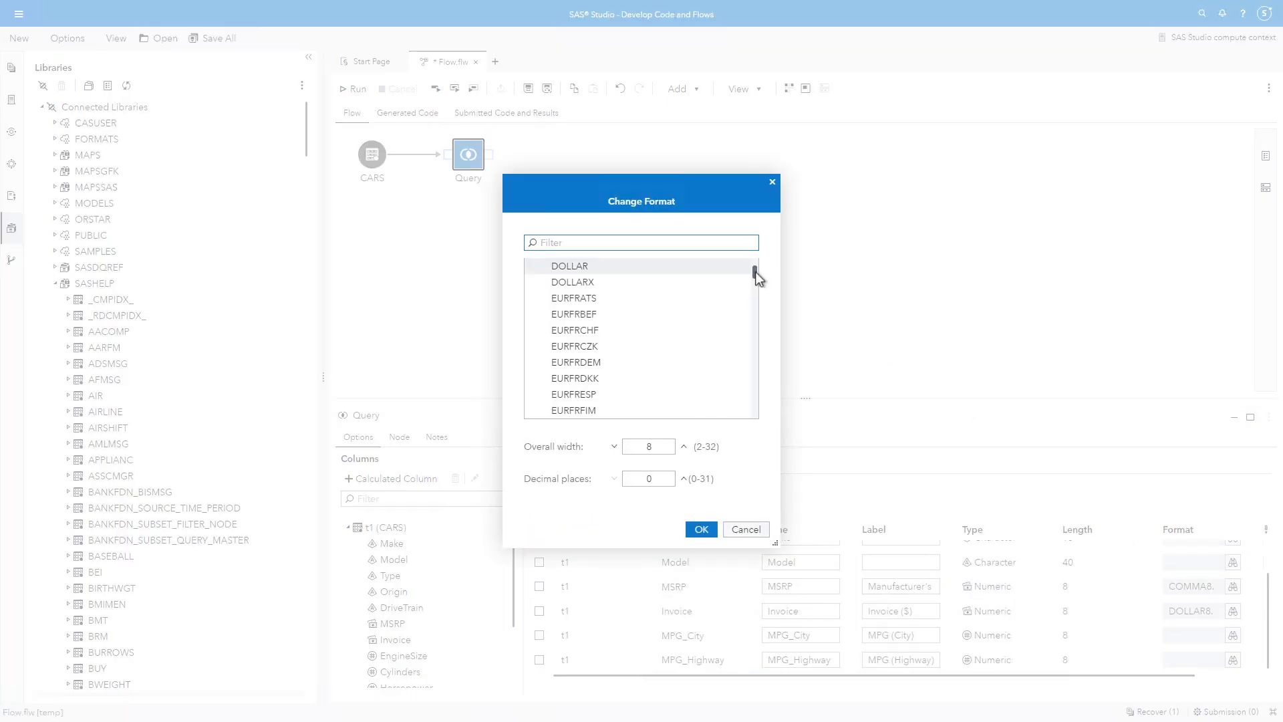
pyautogui.moveTo(755, 271); pyautogui.dragTo(757, 258)
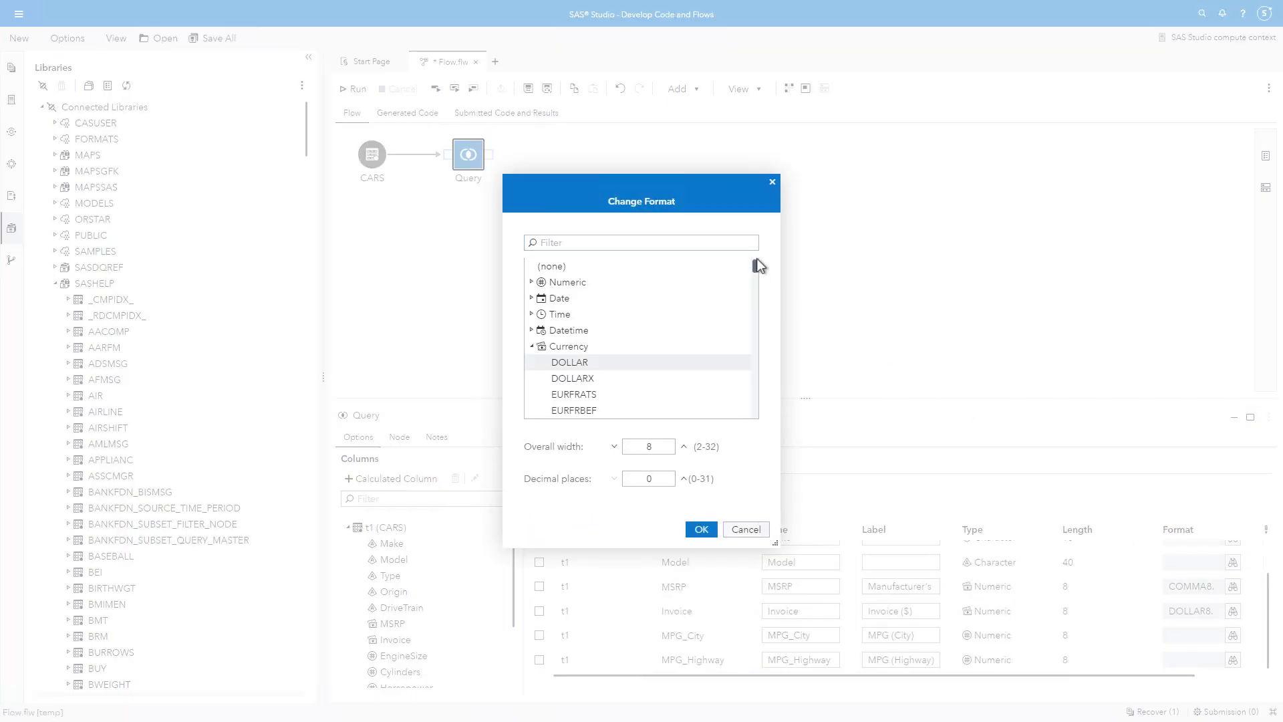
pyautogui.click(532, 282)
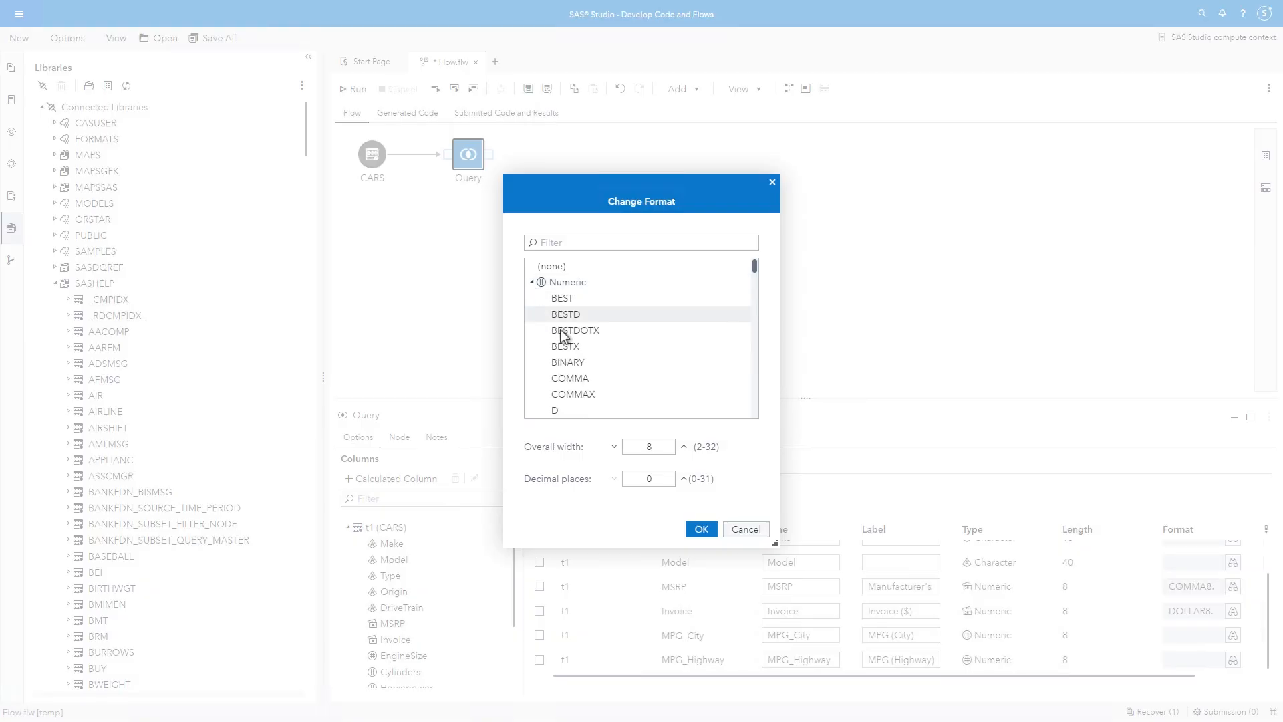
pyautogui.doubleClick(656, 447)
pyautogui.write('8')
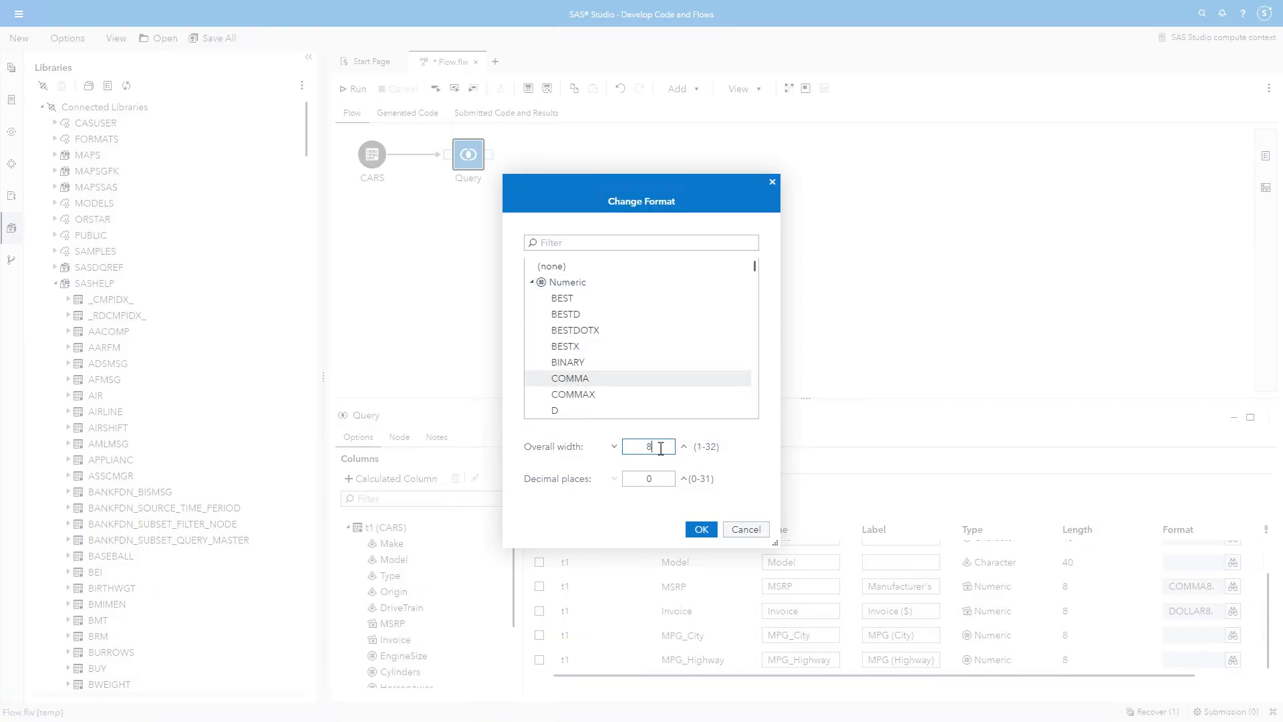
pyautogui.click(703, 531)
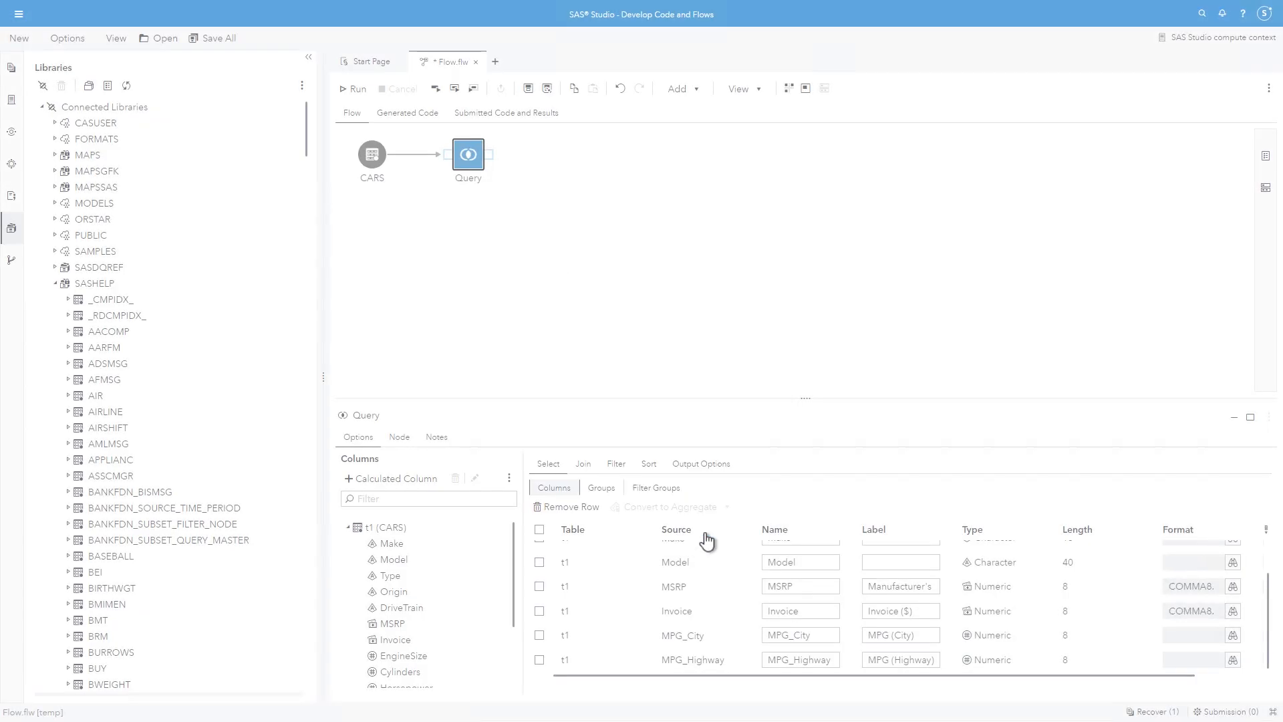
# Run the flow containing the CARS query.
pyautogui.click(354, 91)
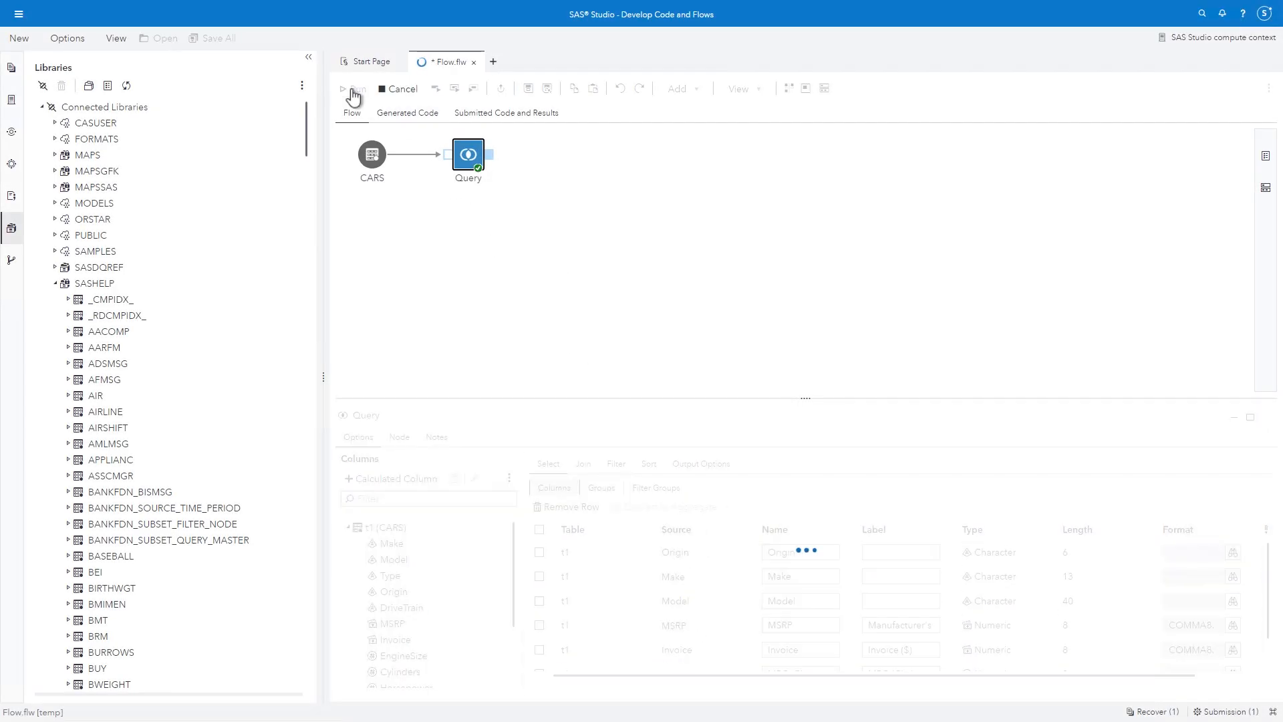
# Preview the data of the query's output table and show column labels instead of column names.
pyautogui.click(488, 158)
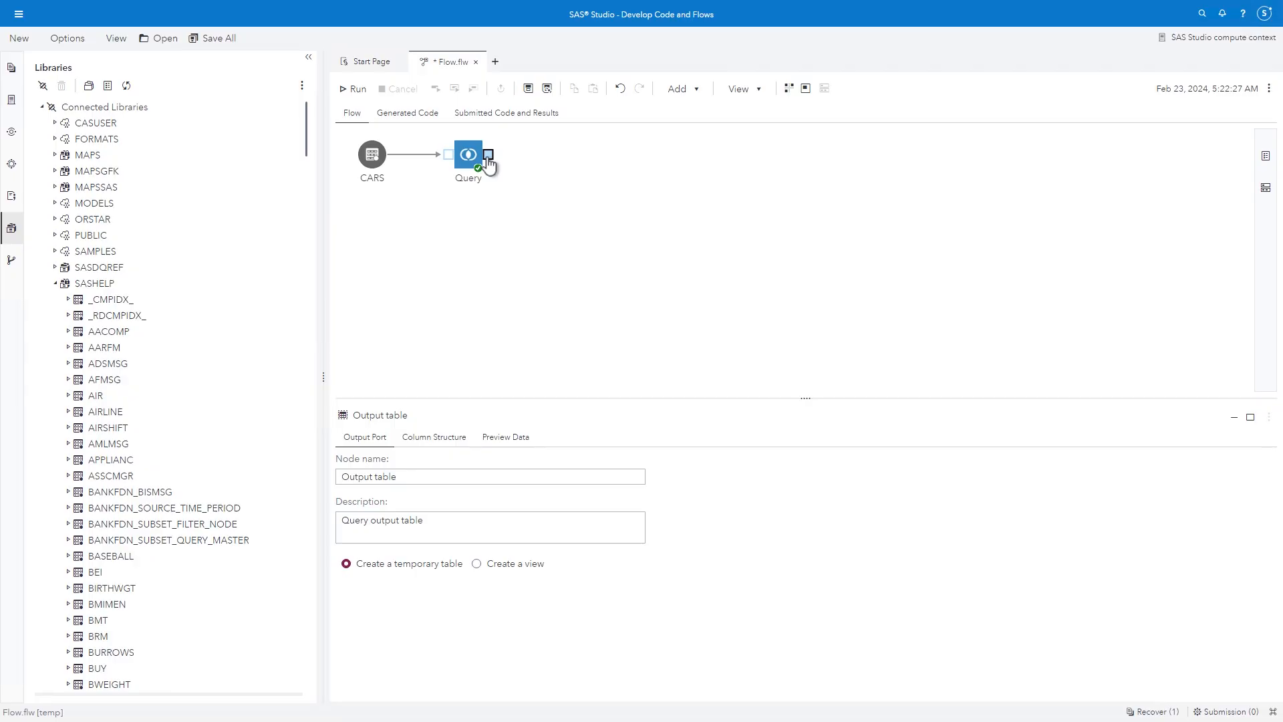
pyautogui.click(513, 439)
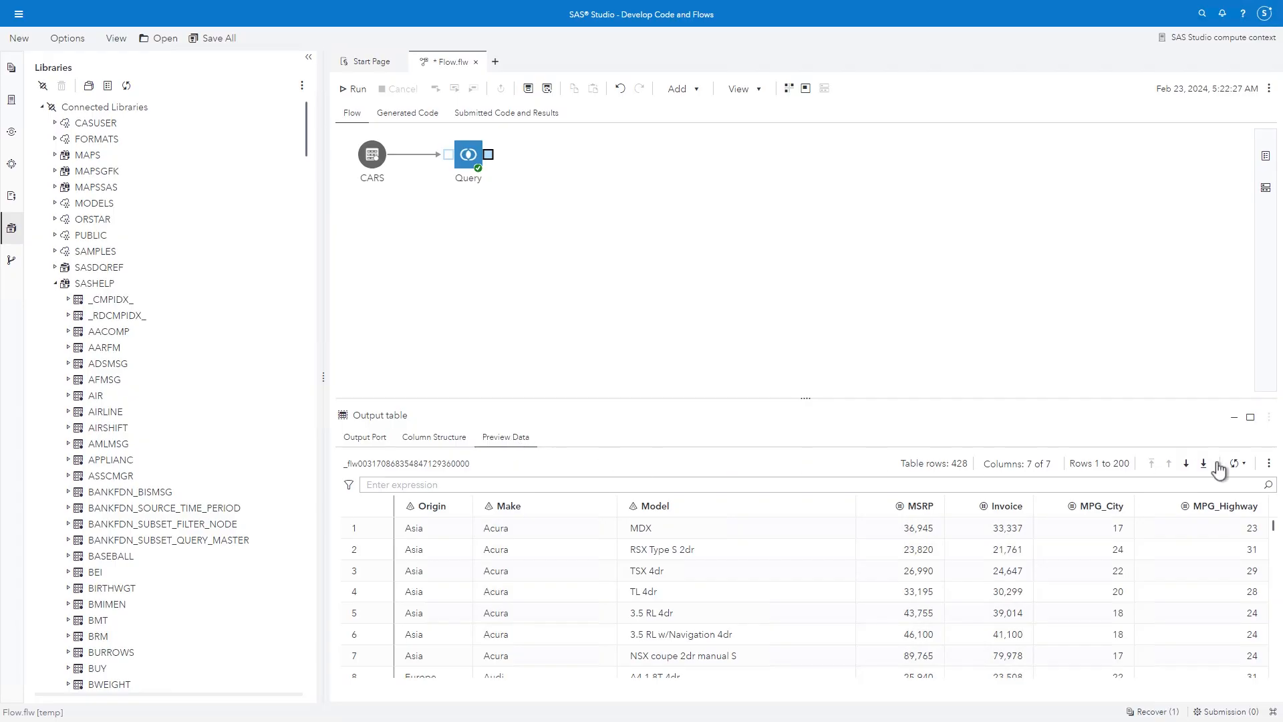
pyautogui.click(1268, 463)
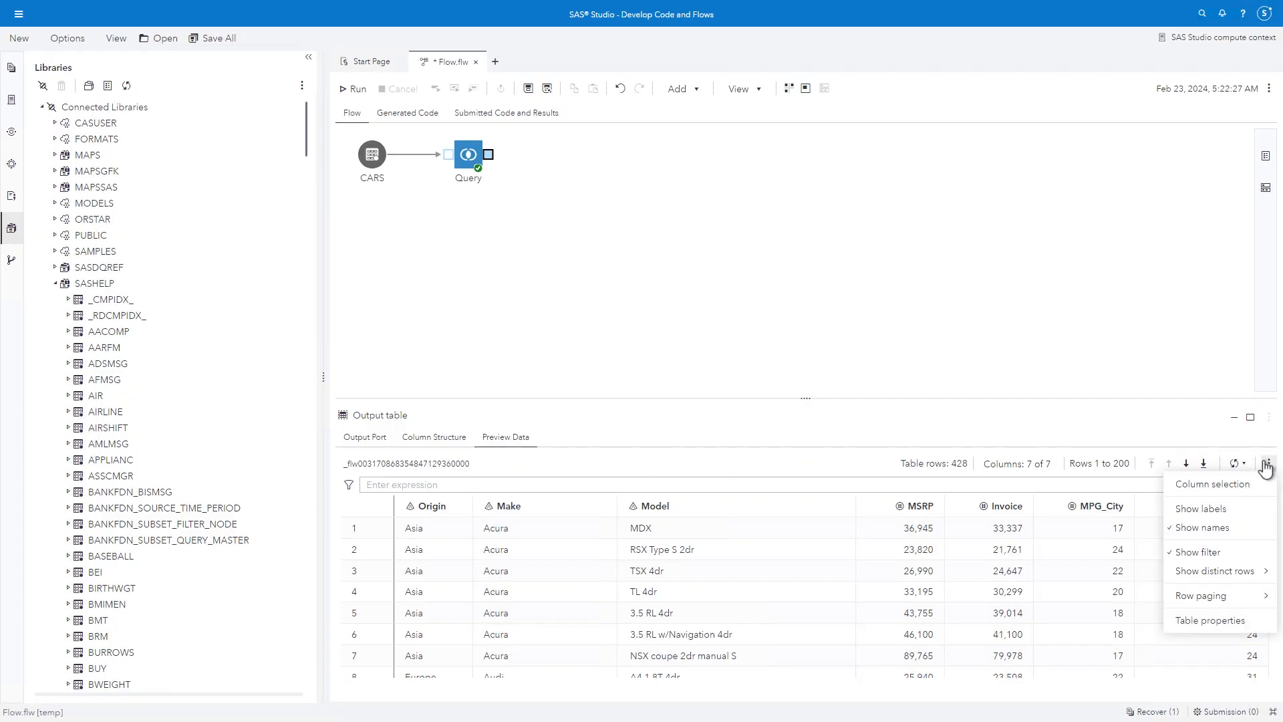
pyautogui.click(1258, 510)
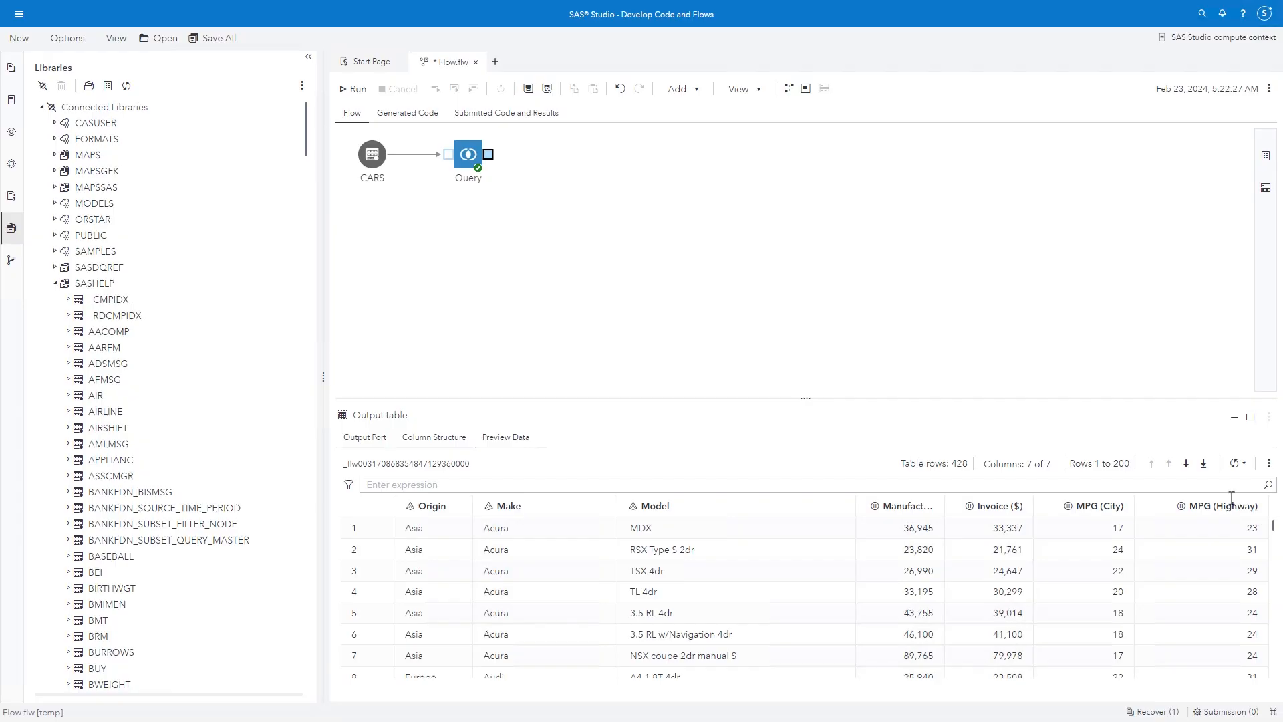
# Save the flow in the VS folder shortcut under the name "Manage Columns".
pyautogui.click(529, 89)
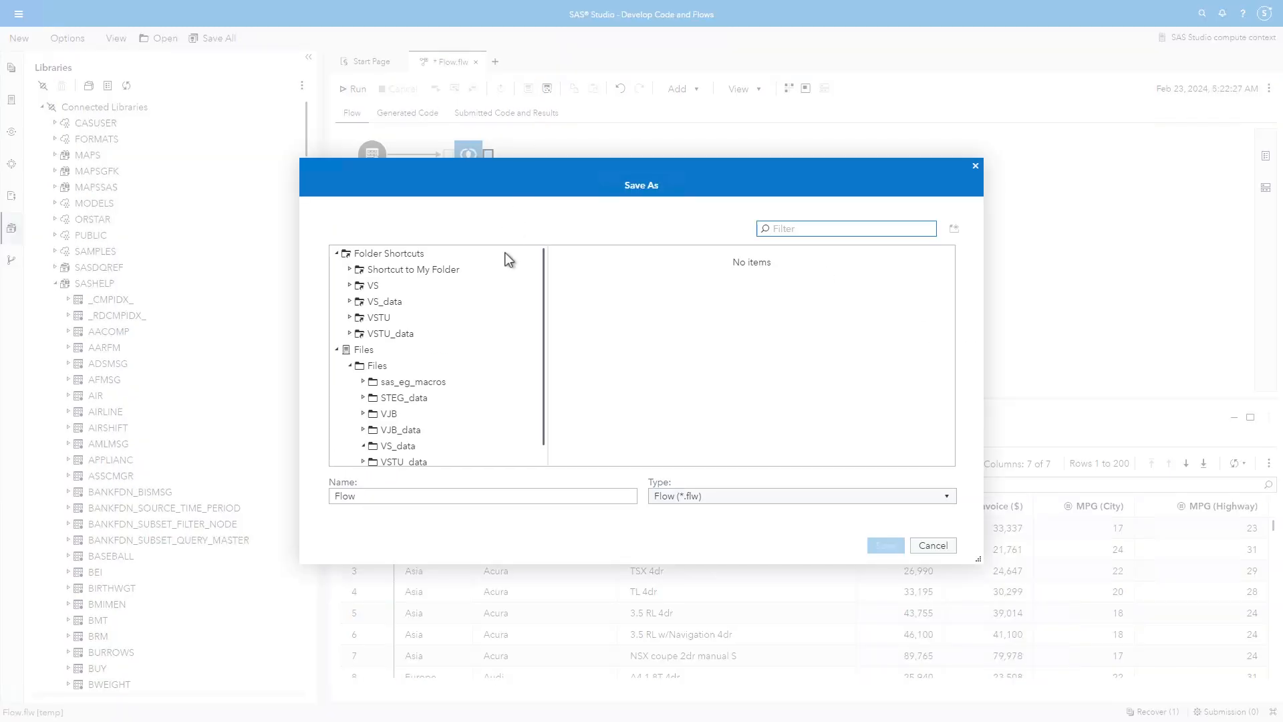
pyautogui.click(375, 287)
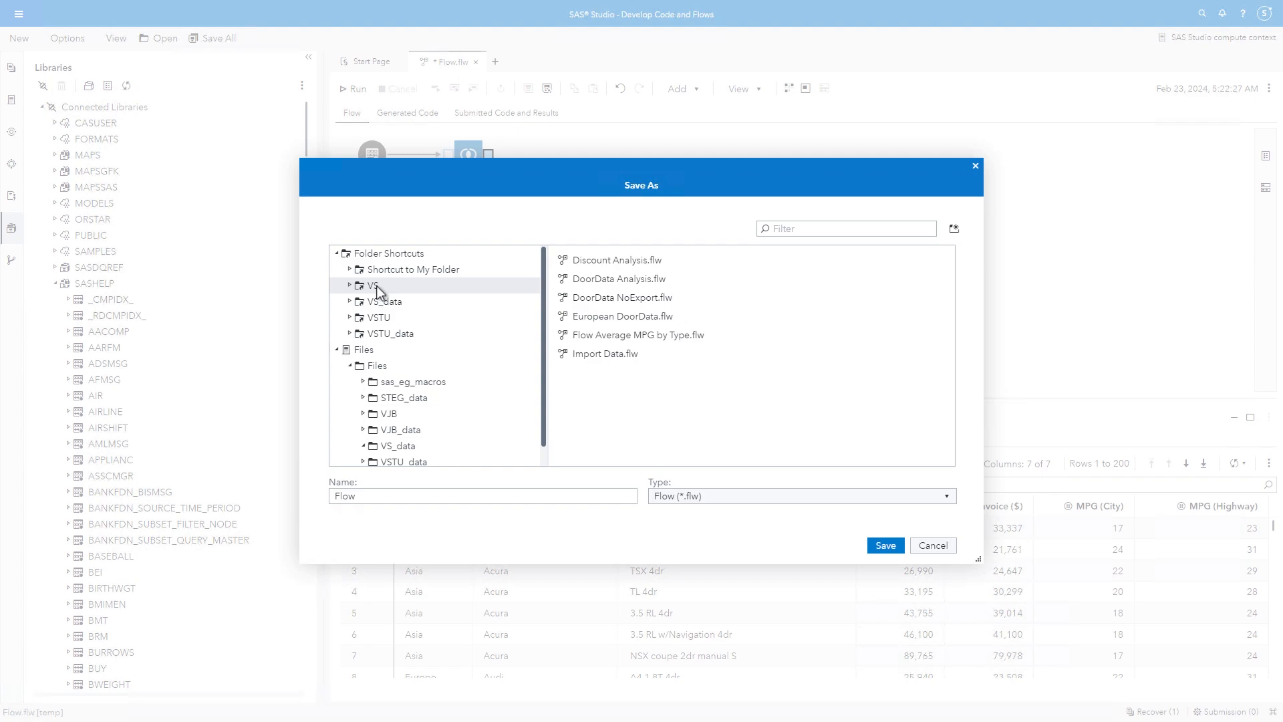
pyautogui.doubleClick(411, 502)
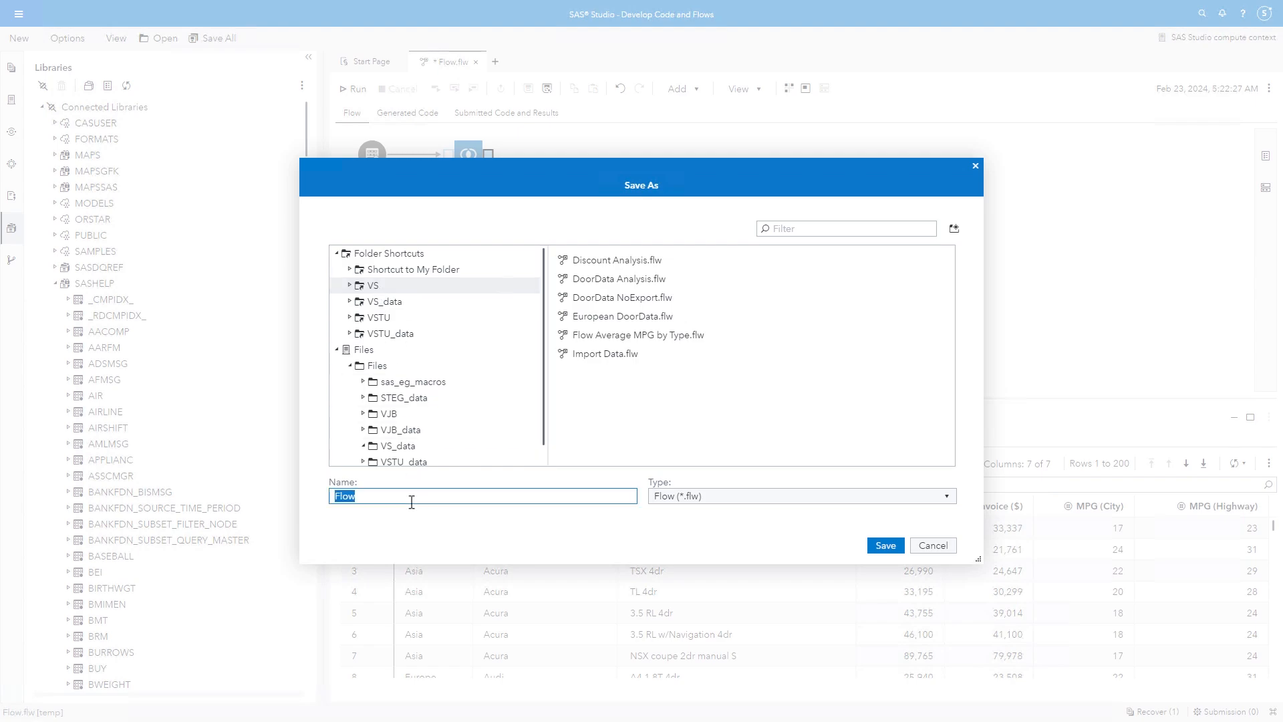
pyautogui.write('Manage Columns')
pyautogui.click(884, 547)
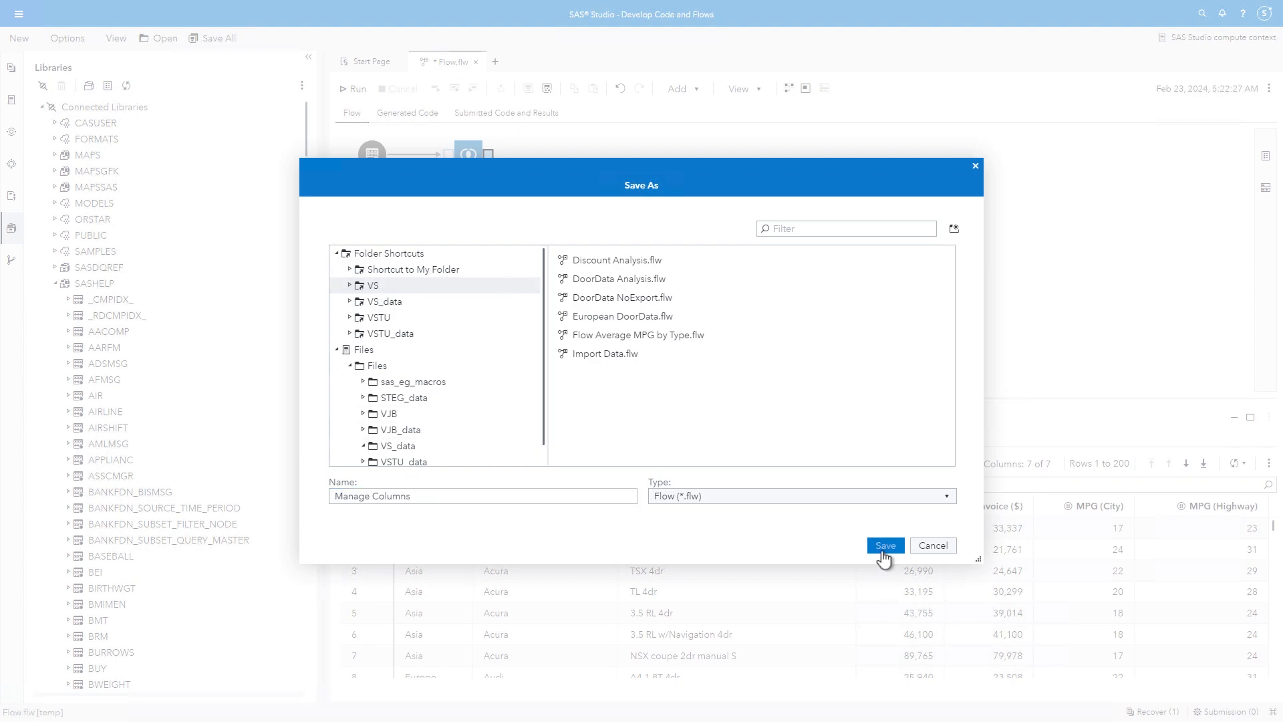